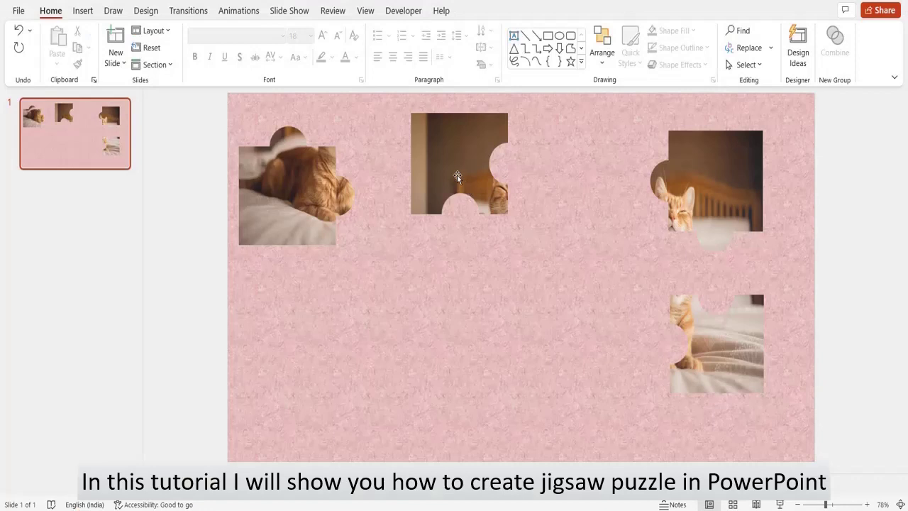
Drag the middle cat puzzle piece a little lower on the pink slide.
{"action": "left_click_drag", "start_coordinate": [457, 176], "coordinate": [444, 227]}
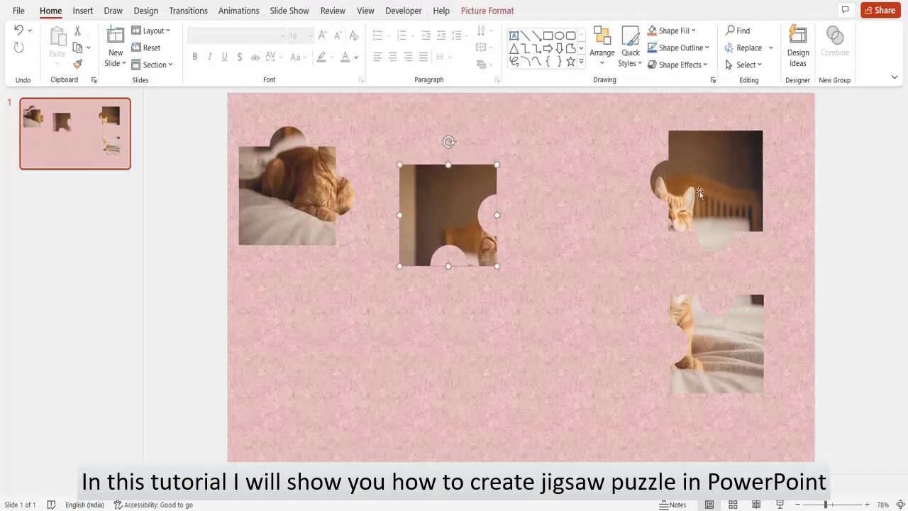
Fit the top-right, lower and top-left cat pieces around the middle piece to complete the photo.
{"action": "left_click_drag", "start_coordinate": [706, 193], "coordinate": [532, 228]}
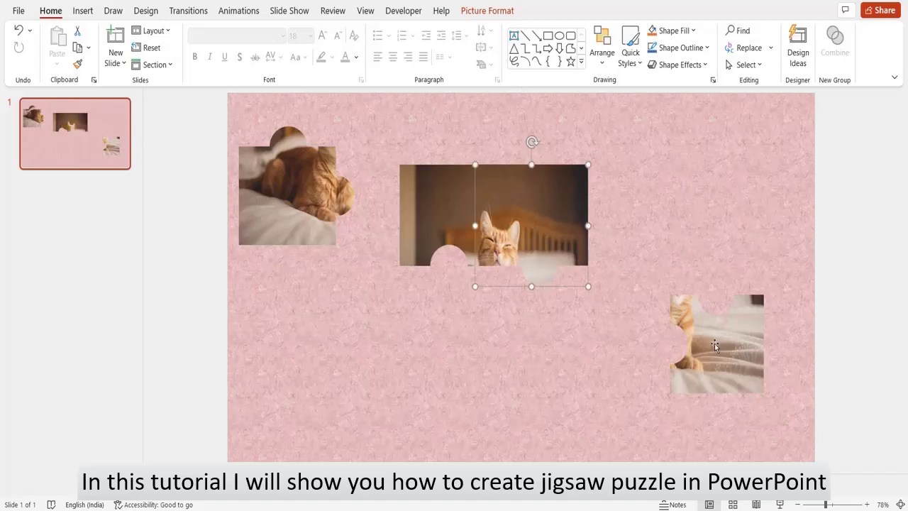
{"action": "left_click_drag", "start_coordinate": [713, 345], "coordinate": [564, 314]}
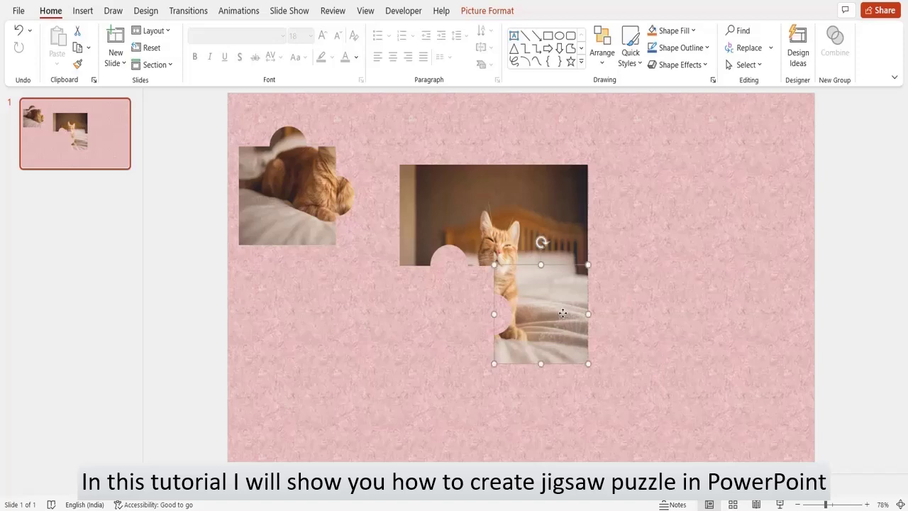
{"action": "left_click_drag", "start_coordinate": [297, 212], "coordinate": [455, 330]}
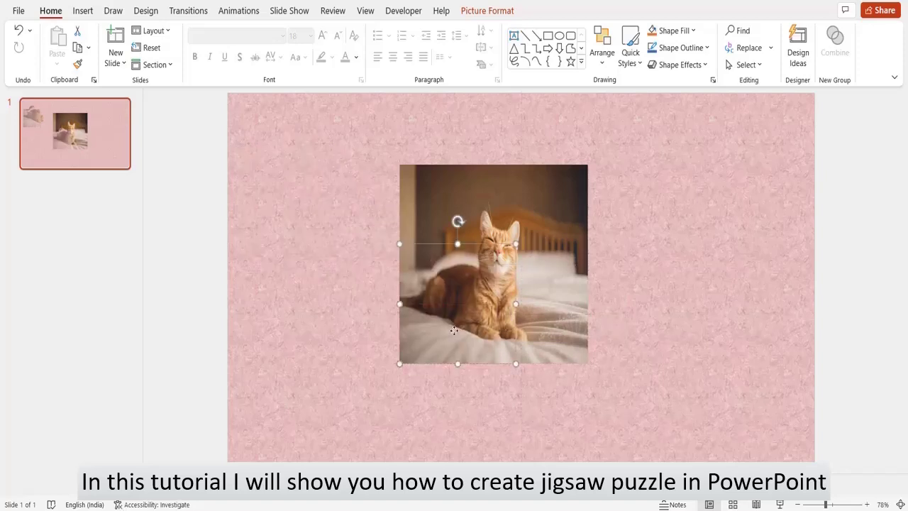
{"action": "left_click", "coordinate": [677, 371]}
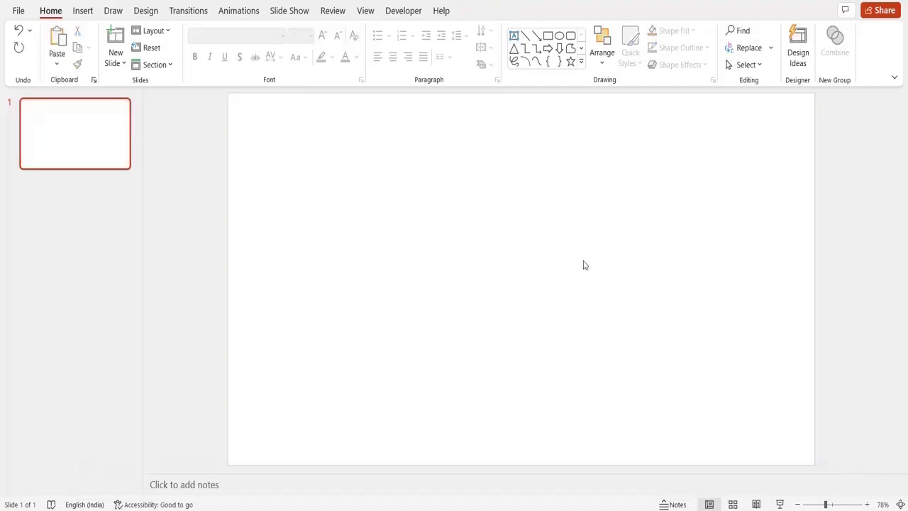
Give the blank slide a pink texture fill through Format Background.
{"action": "right_click", "coordinate": [584, 264]}
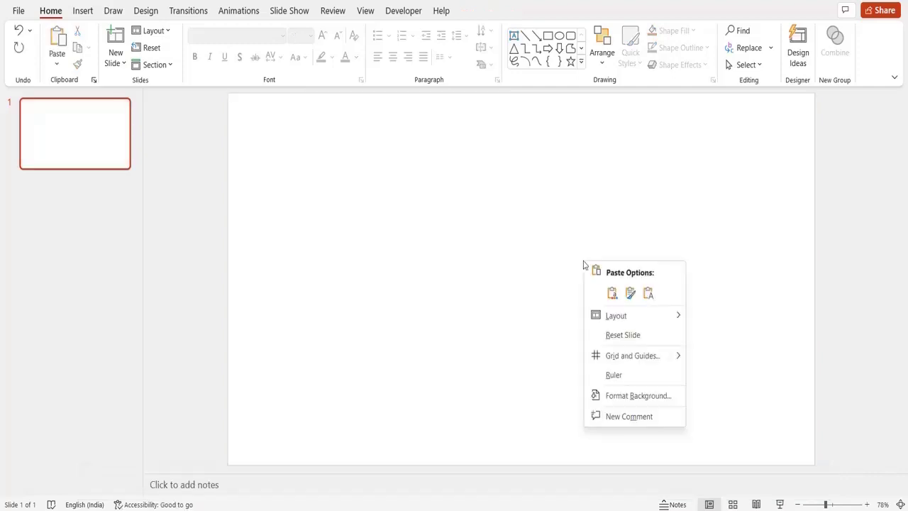
{"action": "left_click", "coordinate": [612, 397]}
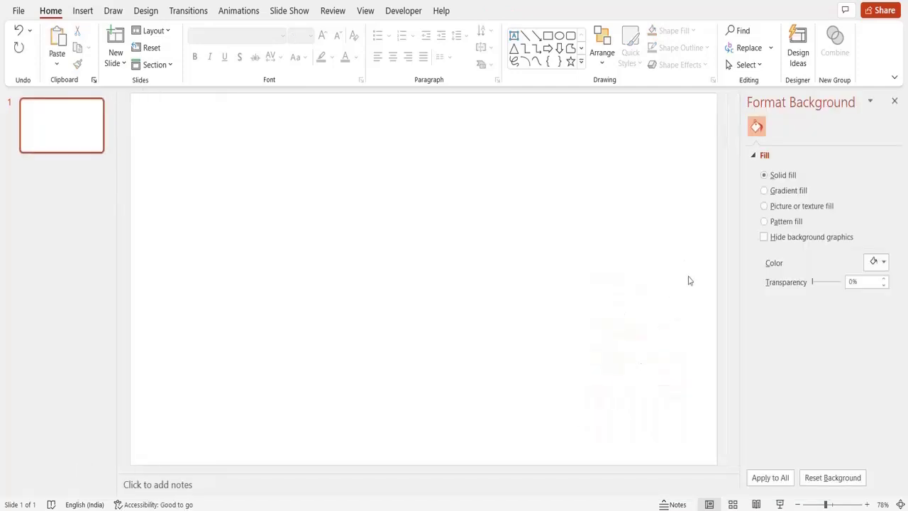
{"action": "left_click", "coordinate": [771, 206]}
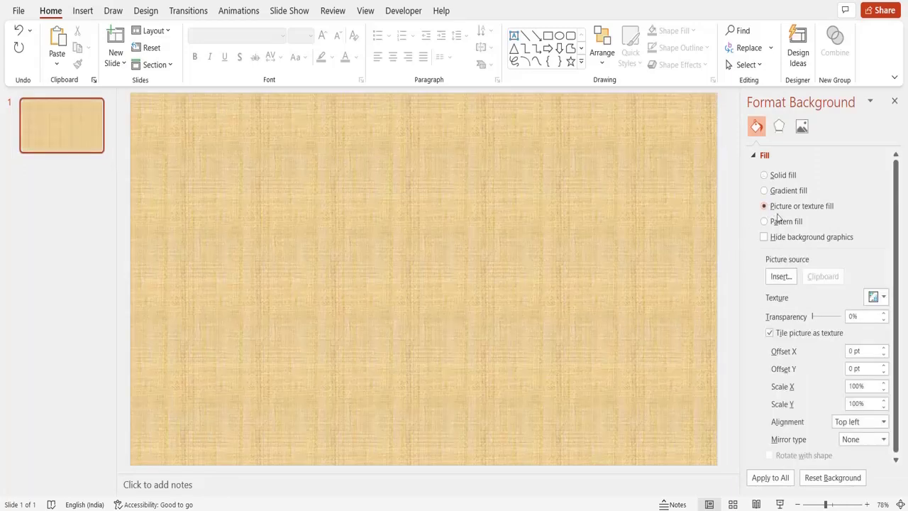
{"action": "left_click", "coordinate": [873, 297]}
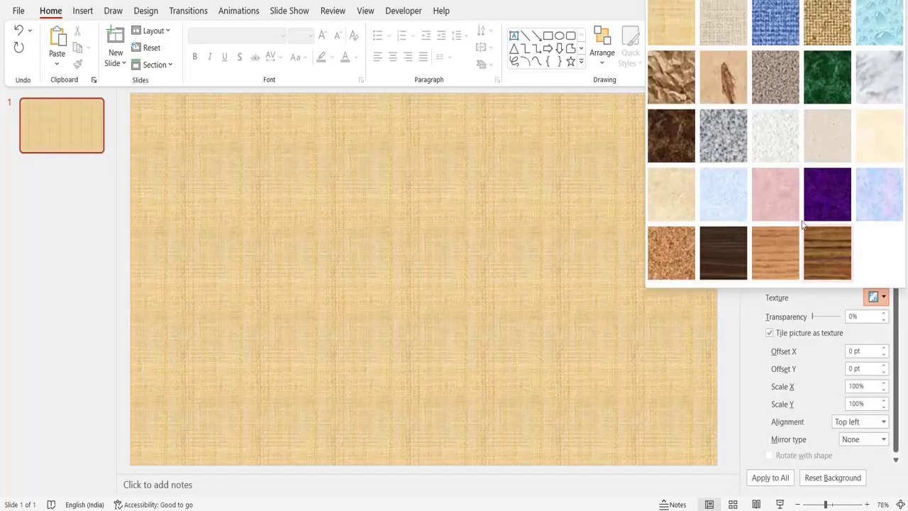
{"action": "left_click", "coordinate": [784, 198]}
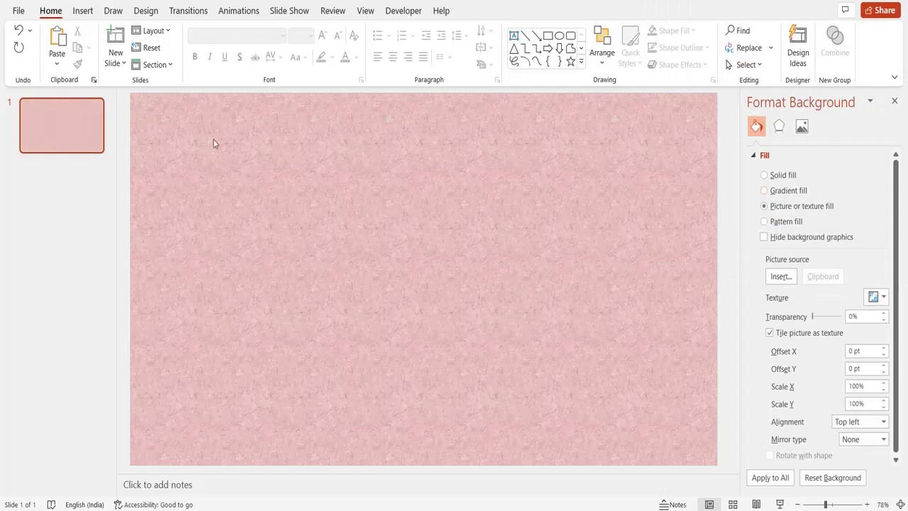
{"action": "left_click", "coordinate": [82, 11]}
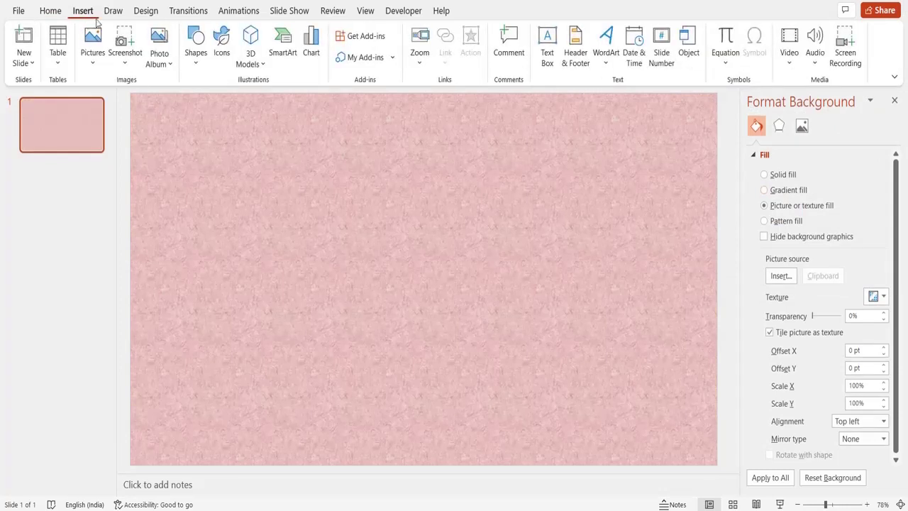
Insert the stock photo of a ginger cat on a bed from the Images library.
{"action": "left_click", "coordinate": [219, 62]}
{"action": "left_click", "coordinate": [174, 101]}
{"action": "type", "text": "cat"}
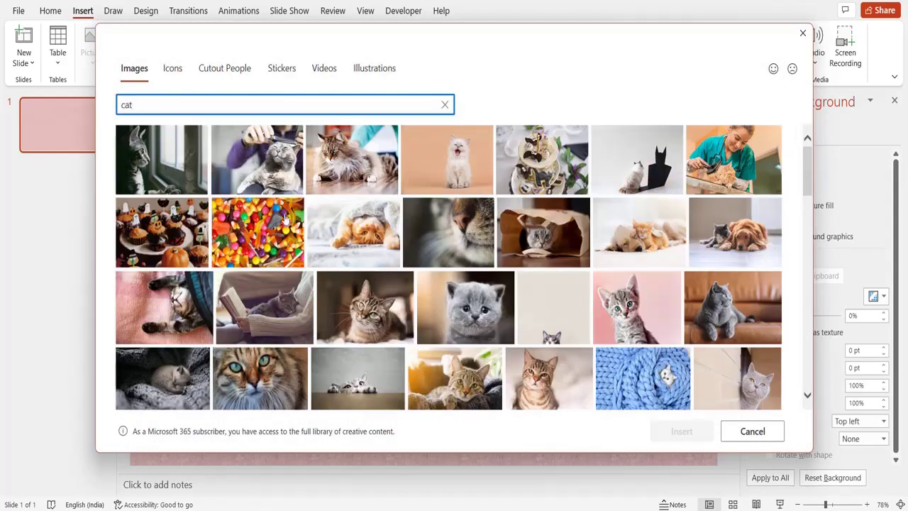
{"action": "scroll", "coordinate": [310, 269], "scroll_direction": "down", "scroll_amount": 1}
{"action": "scroll", "coordinate": [309, 268], "scroll_direction": "down", "scroll_amount": 1}
{"action": "scroll", "coordinate": [310, 269], "scroll_direction": "down", "scroll_amount": 2}
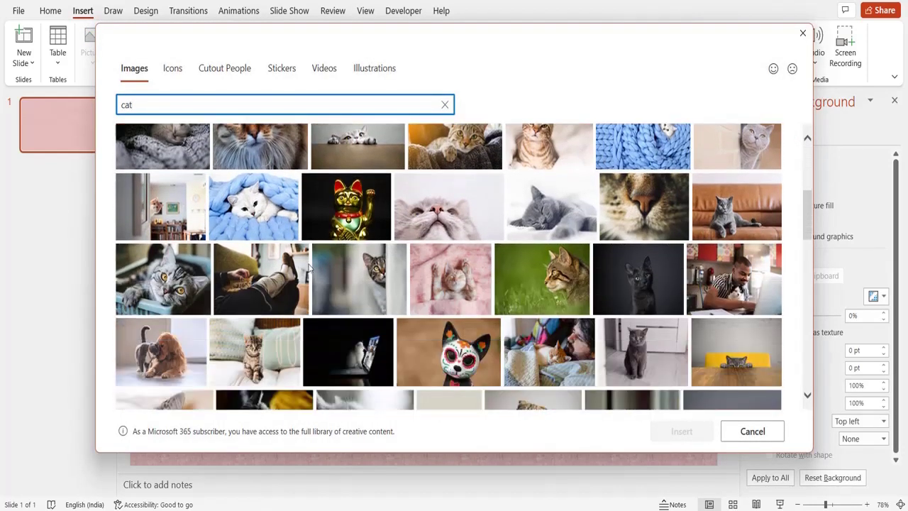
{"action": "scroll", "coordinate": [309, 268], "scroll_direction": "down", "scroll_amount": 2}
{"action": "scroll", "coordinate": [310, 268], "scroll_direction": "down", "scroll_amount": 3}
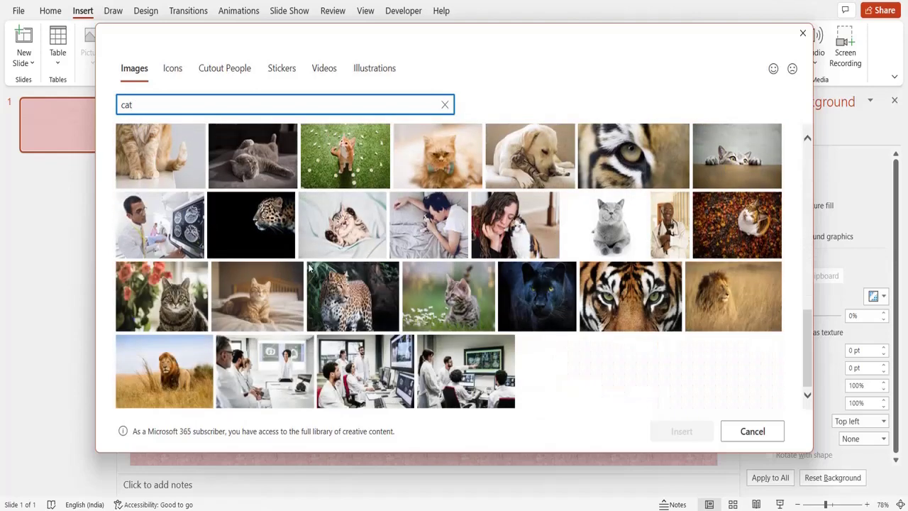
{"action": "left_click", "coordinate": [278, 284]}
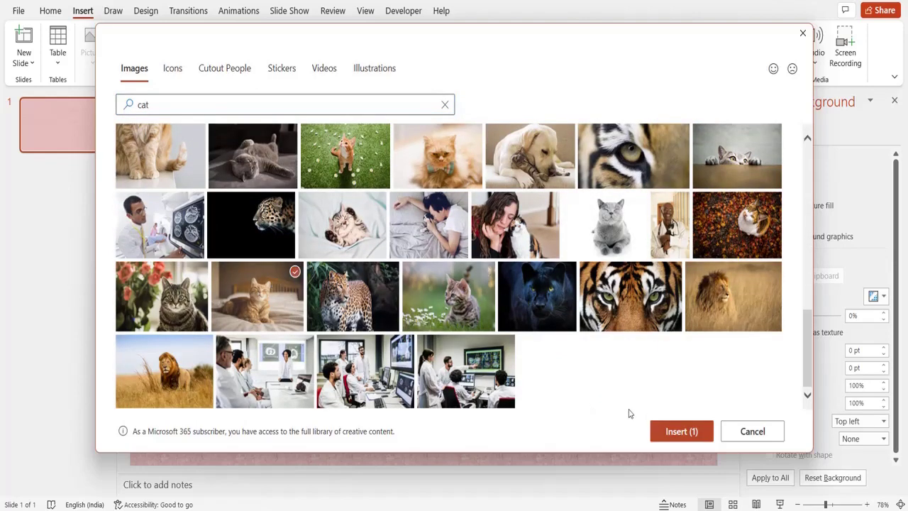
{"action": "left_click", "coordinate": [677, 430]}
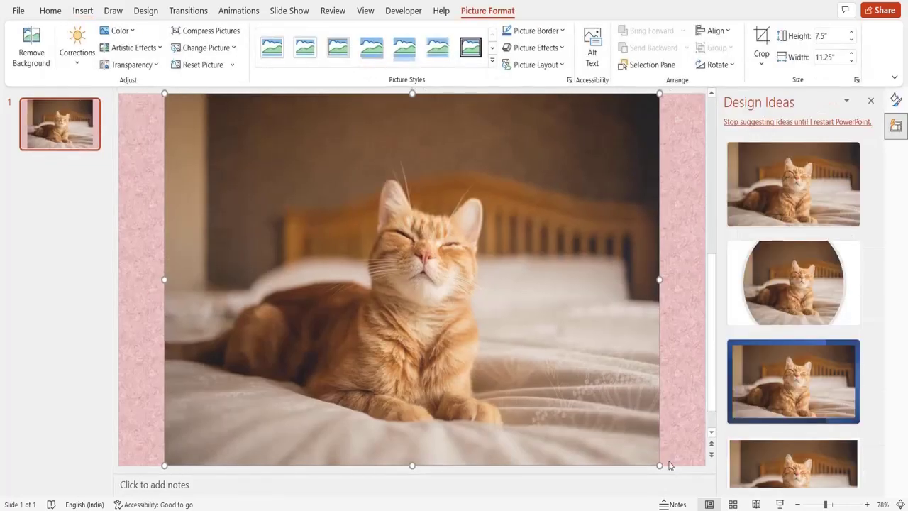
Shrink the cat photo to about 3.59" by 5.39" and move it toward the upper left.
{"action": "left_click_drag", "start_coordinate": [659, 467], "coordinate": [329, 272]}
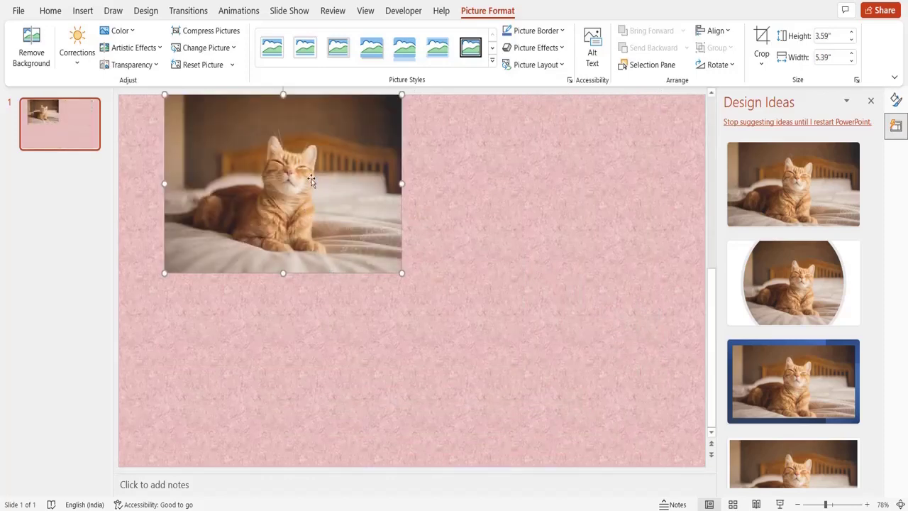
{"action": "left_click_drag", "start_coordinate": [311, 178], "coordinate": [293, 242]}
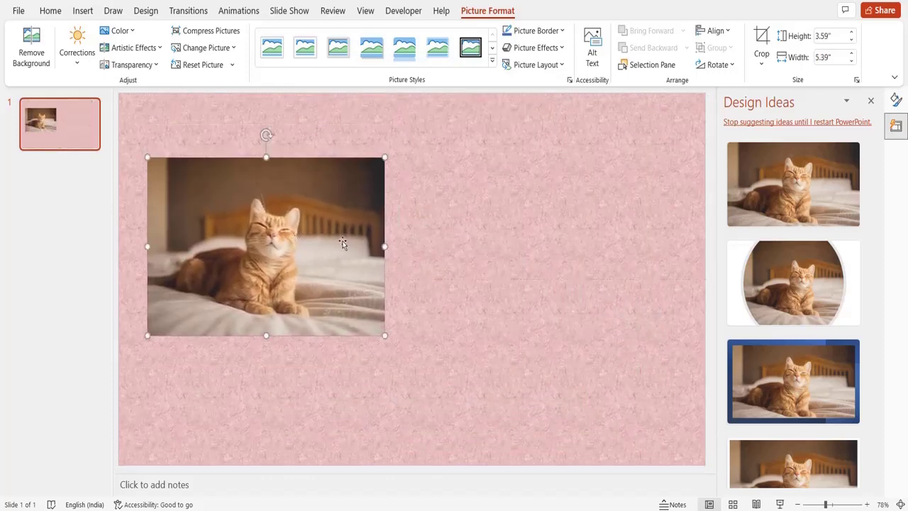
{"action": "left_click", "coordinate": [429, 250]}
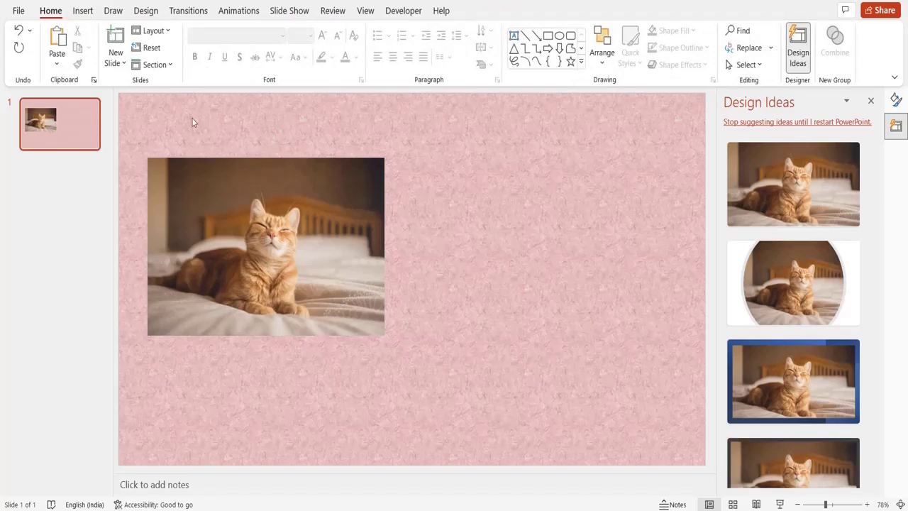
{"action": "left_click", "coordinate": [82, 13]}
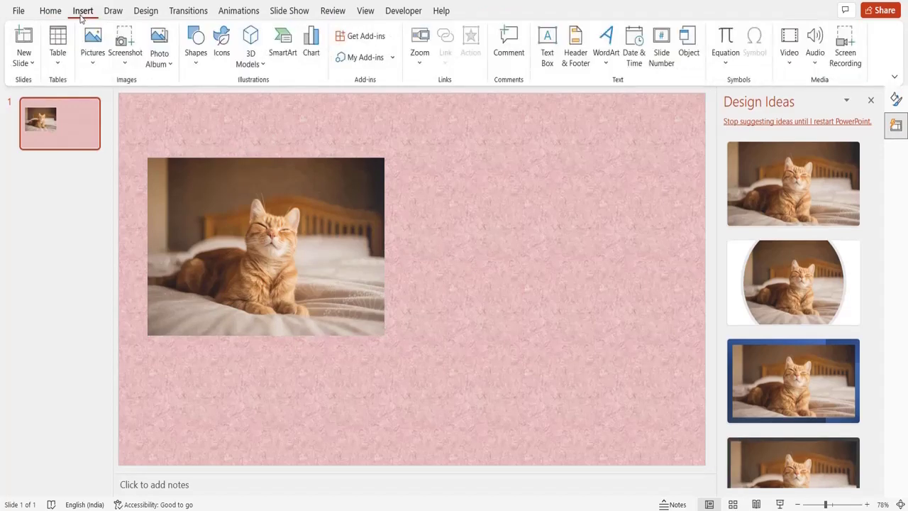
Draw a blue square to the right of the cat photo.
{"action": "left_click", "coordinate": [199, 68]}
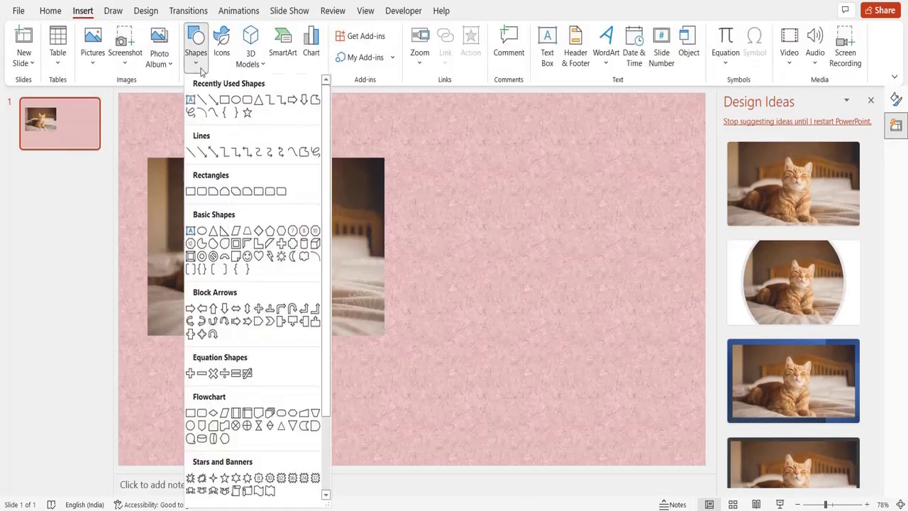
{"action": "left_click", "coordinate": [224, 102]}
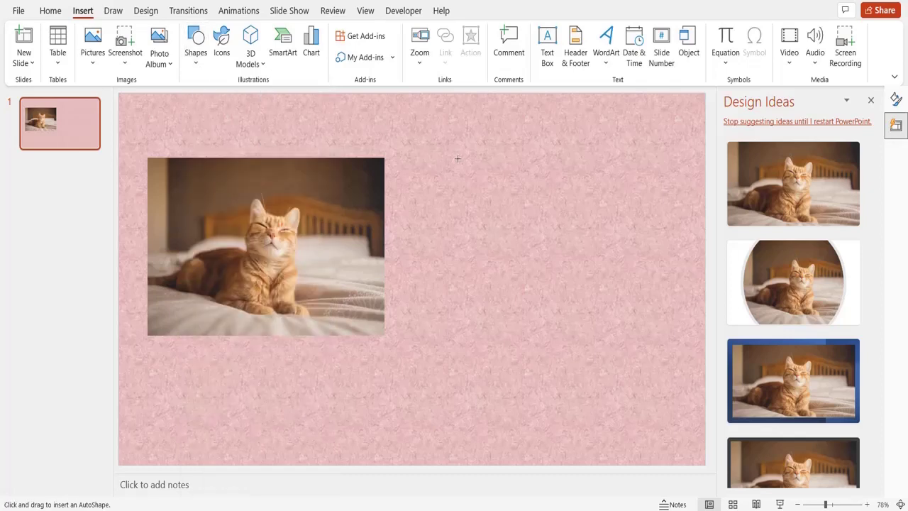
{"action": "left_click_drag", "start_coordinate": [457, 158], "coordinate": [551, 252]}
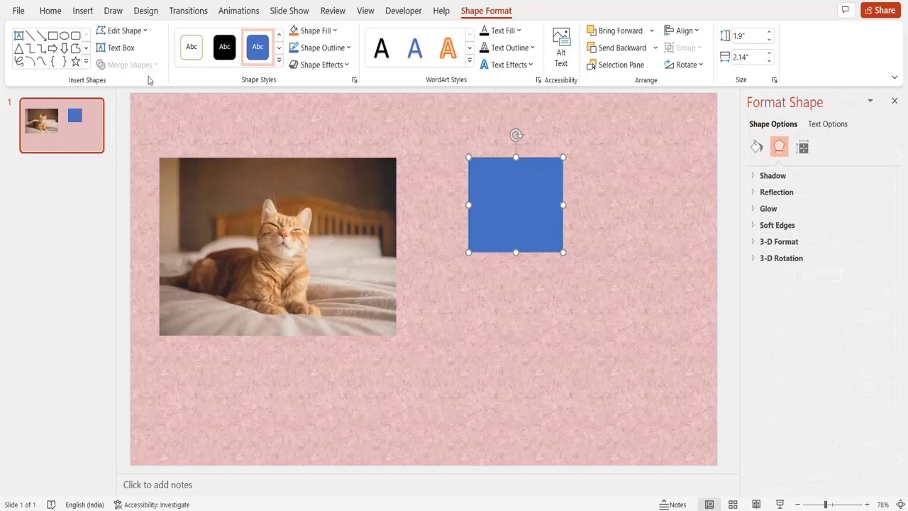
Add a small circle over the square's edge, then duplicate the square and circles with Ctrl+D.
{"action": "left_click", "coordinate": [84, 14]}
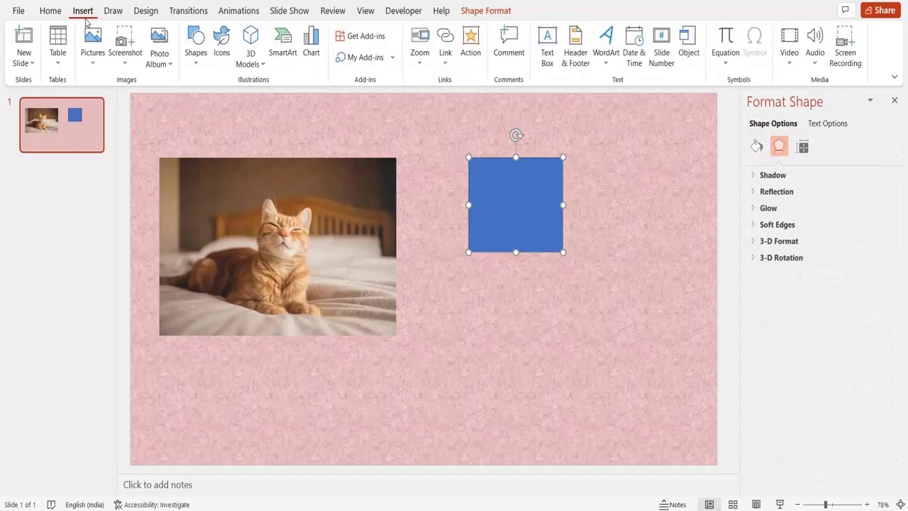
{"action": "left_click", "coordinate": [199, 67]}
{"action": "left_click", "coordinate": [235, 101]}
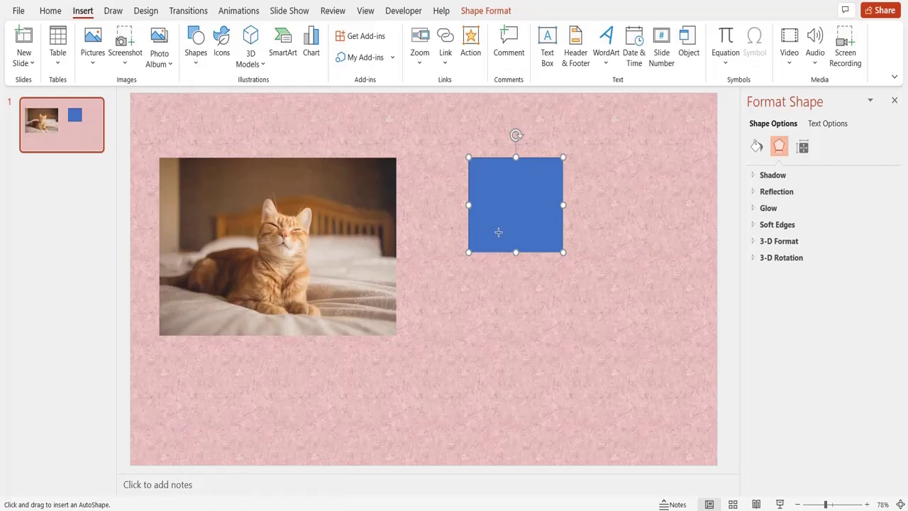
{"action": "mouse_move", "coordinate": [499, 232]}
{"action": "left_mouse_down"}
{"action": "mouse_move", "coordinate": [534, 270]}
{"action": "mouse_move", "coordinate": [564, 212]}
{"action": "left_mouse_up"}
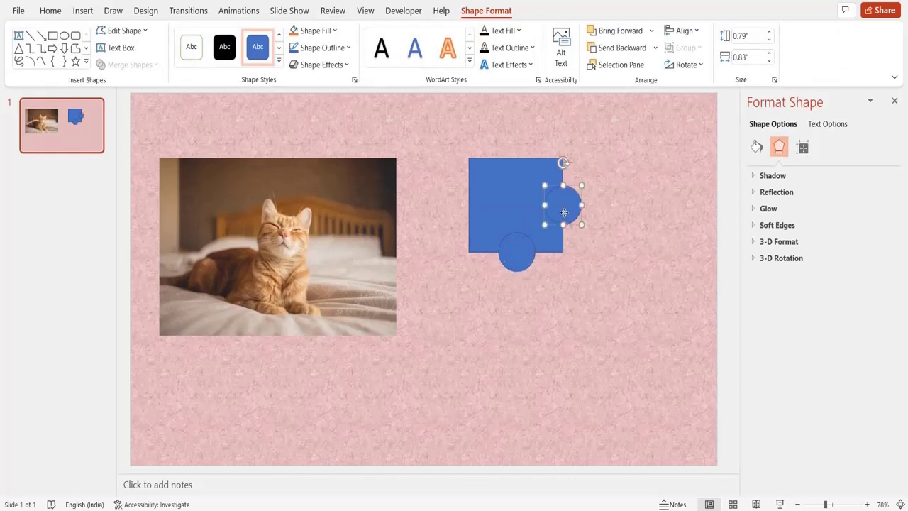
{"action": "left_click_drag", "start_coordinate": [421, 119], "coordinate": [614, 302]}
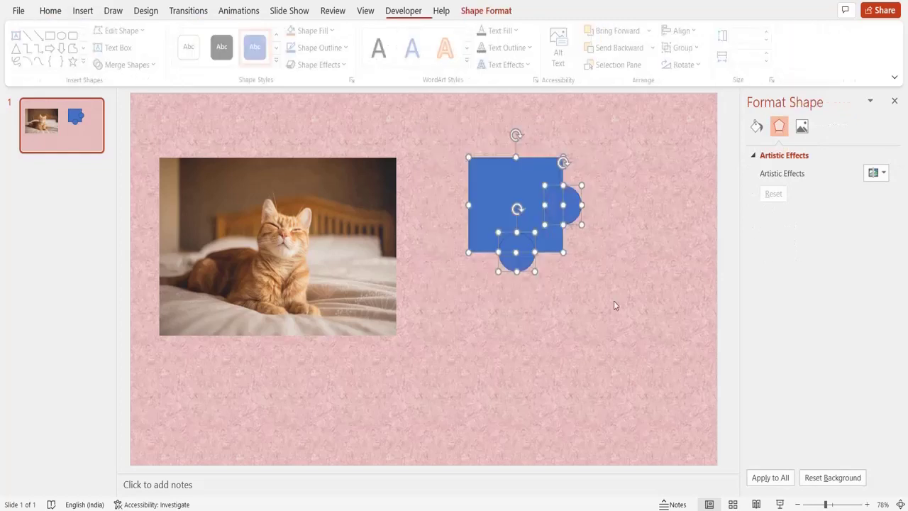
{"action": "key", "text": "ctrl+d"}
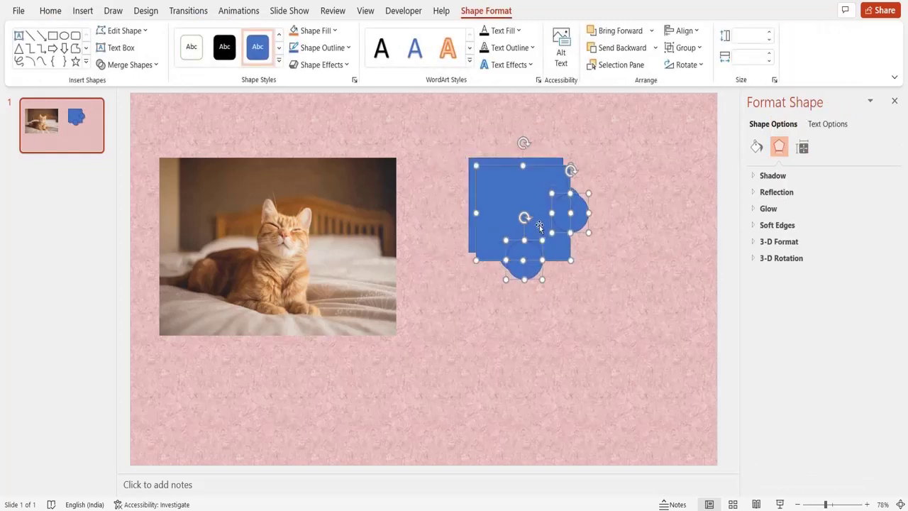
Move the copy below, then subtract the bottom circle from the top square.
{"action": "left_click_drag", "start_coordinate": [544, 242], "coordinate": [543, 375]}
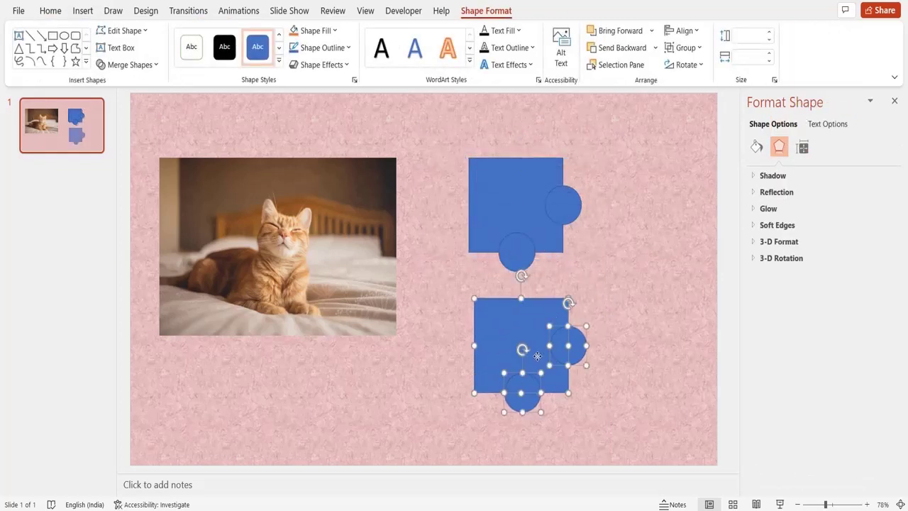
{"action": "left_click", "coordinate": [617, 312]}
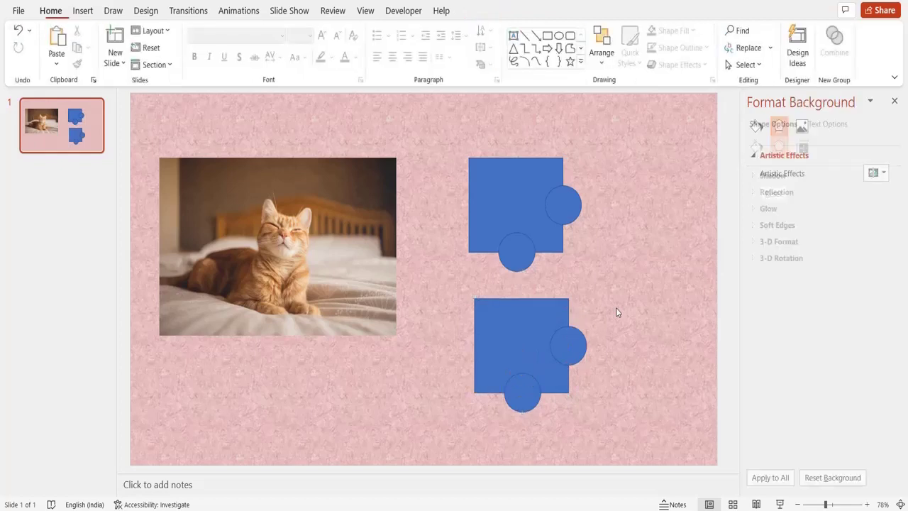
{"action": "left_click", "coordinate": [493, 196]}
{"action": "left_click", "coordinate": [520, 267]}
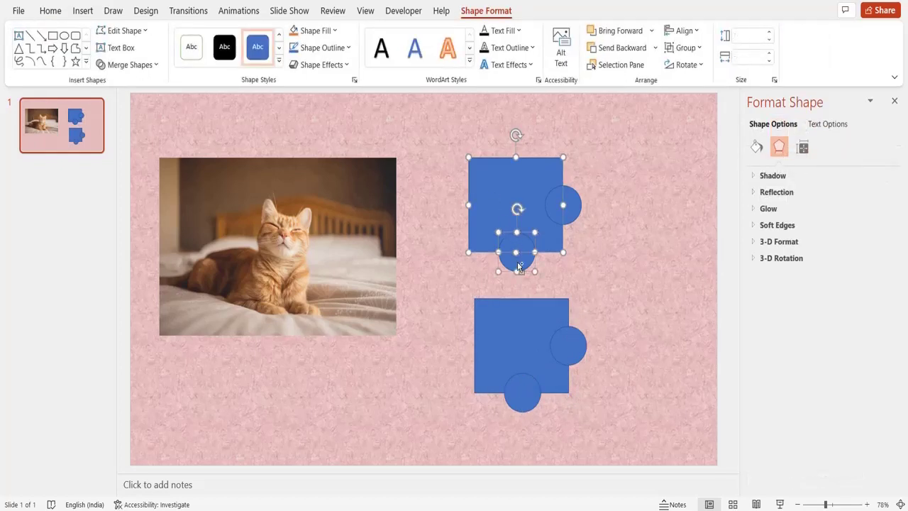
{"action": "left_click", "coordinate": [138, 67]}
{"action": "left_click", "coordinate": [136, 157]}
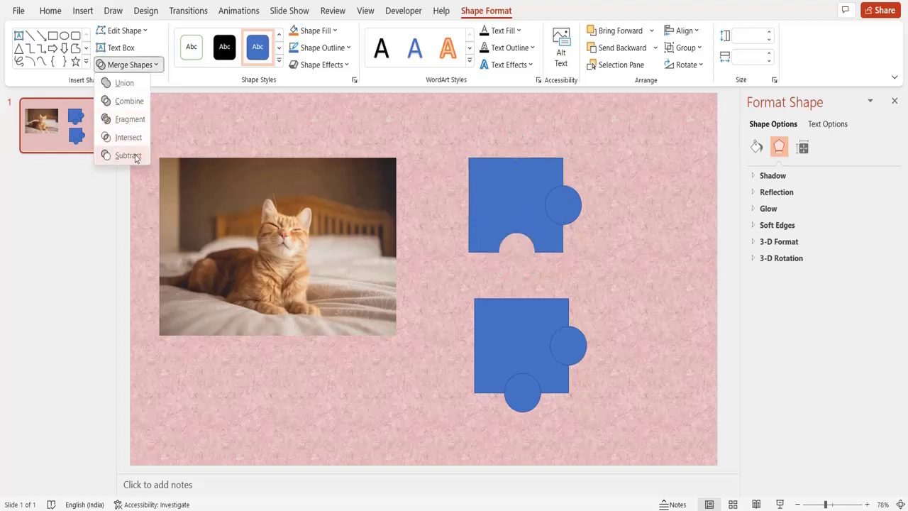
{"action": "left_click", "coordinate": [136, 156]}
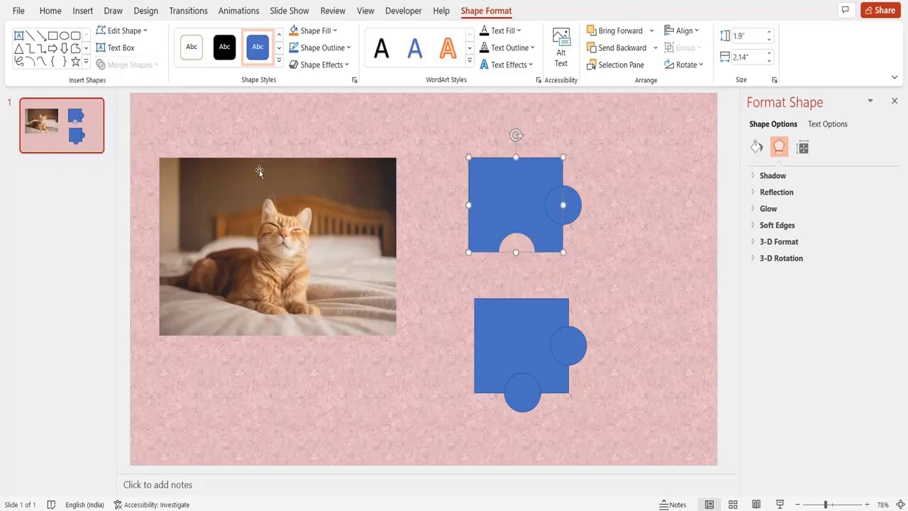
Subtract the right circle from the top square as well, giving it a second notch.
{"action": "left_click", "coordinate": [564, 261]}
{"action": "left_click", "coordinate": [542, 234]}
{"action": "left_click", "coordinate": [572, 208], "text": "shift"}
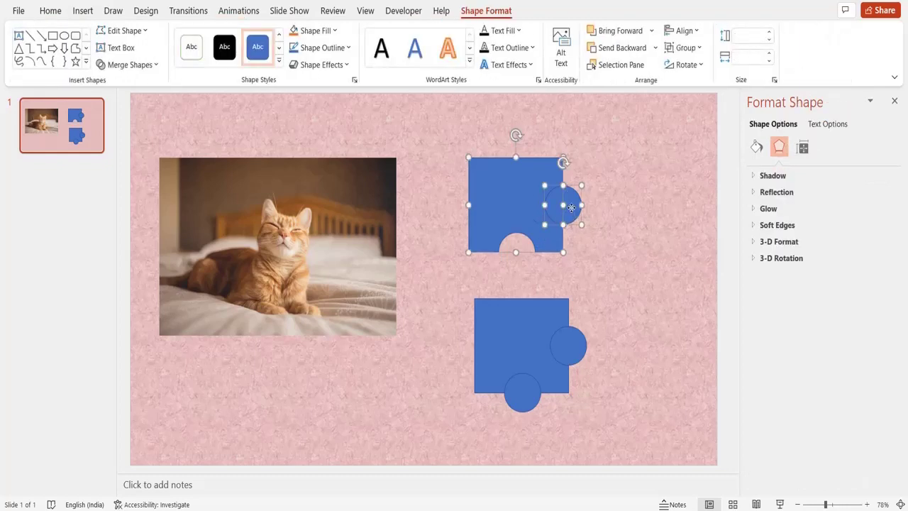
{"action": "left_click", "coordinate": [142, 65]}
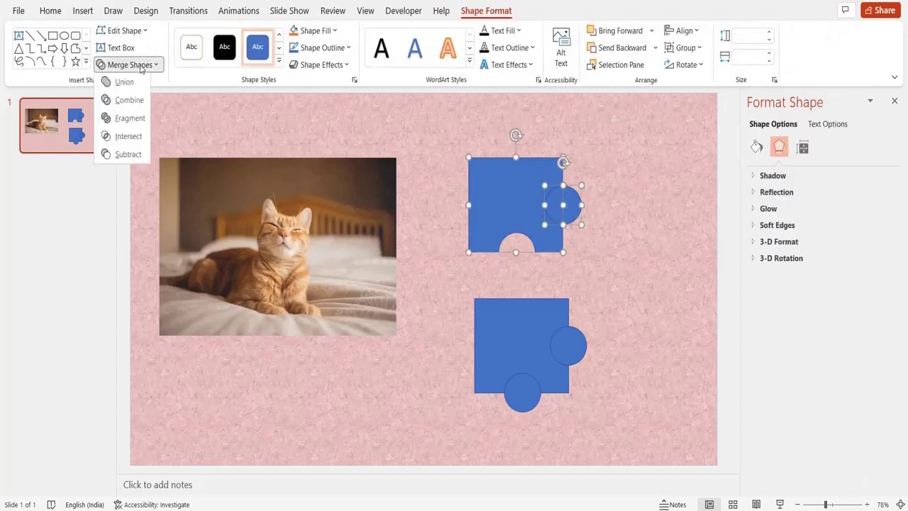
{"action": "left_click", "coordinate": [135, 159]}
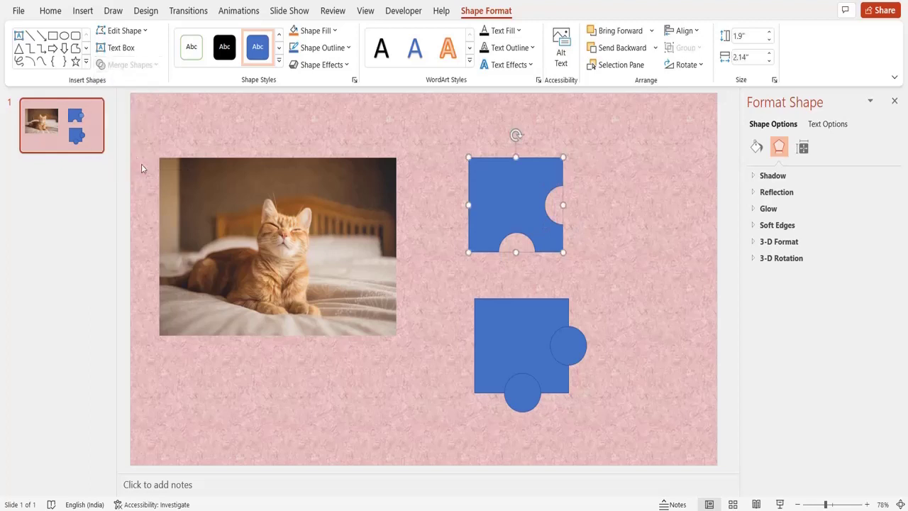
Union the lower square with its bottom and right circles to form the knobbed piece.
{"action": "left_click", "coordinate": [481, 351]}
{"action": "left_click", "coordinate": [521, 410], "text": "shift"}
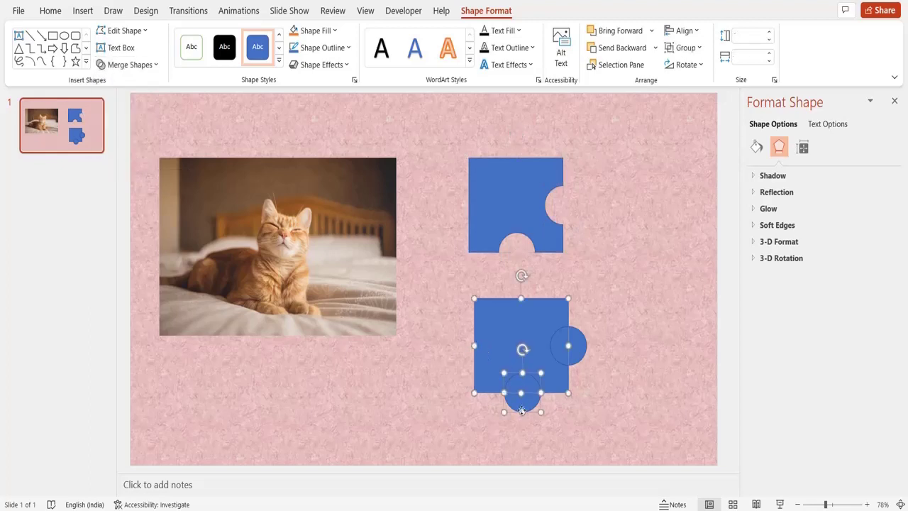
{"action": "left_click", "coordinate": [149, 64]}
{"action": "left_click", "coordinate": [146, 85]}
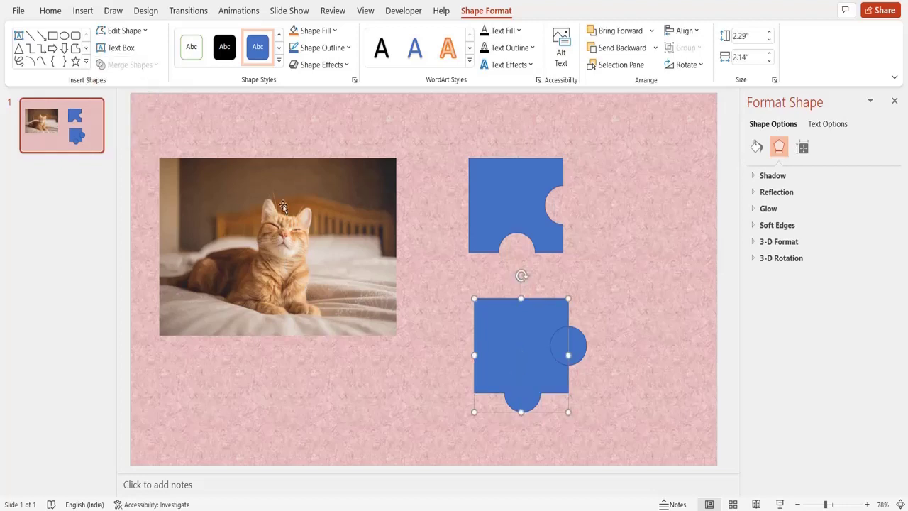
{"action": "left_click", "coordinate": [580, 305]}
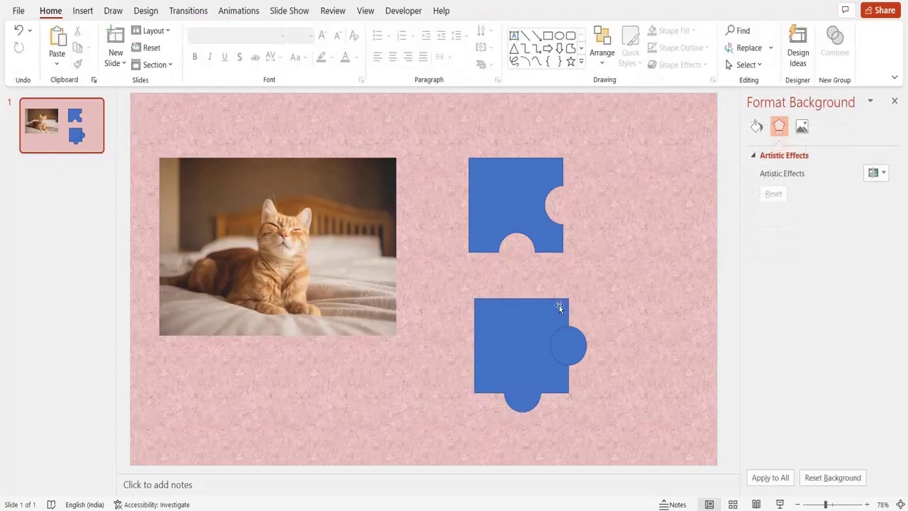
{"action": "left_click", "coordinate": [559, 305]}
{"action": "left_click", "coordinate": [583, 349], "text": "shift"}
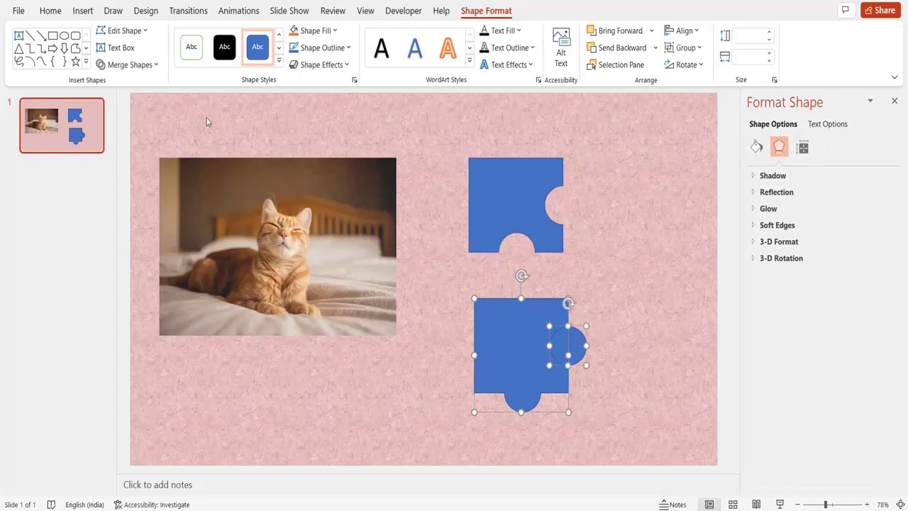
{"action": "left_click", "coordinate": [138, 65]}
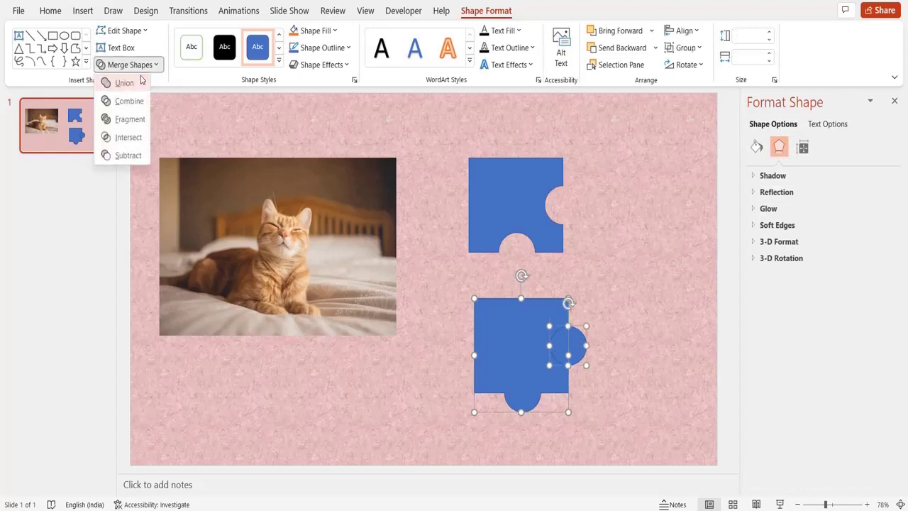
{"action": "left_click", "coordinate": [141, 82]}
Resize the upper puzzle piece to 2" high by 2.2" wide.
{"action": "left_click", "coordinate": [652, 303]}
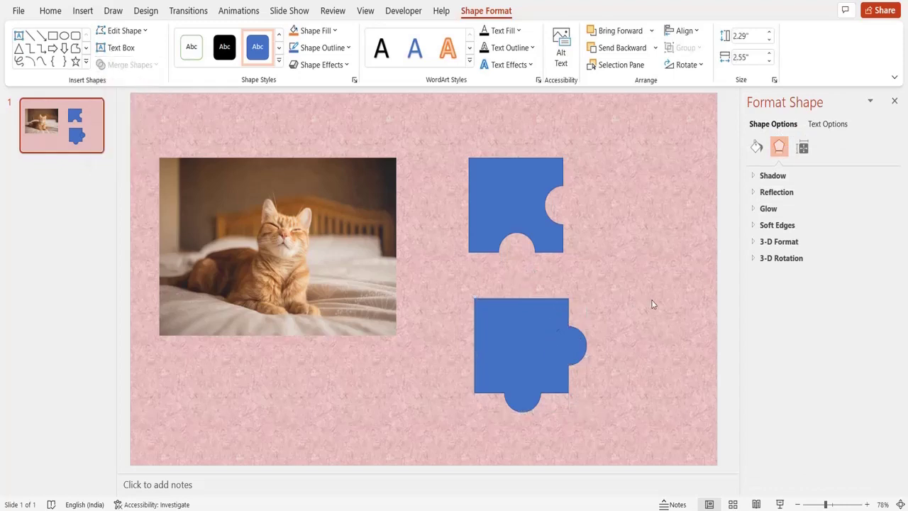
{"action": "left_click", "coordinate": [542, 222]}
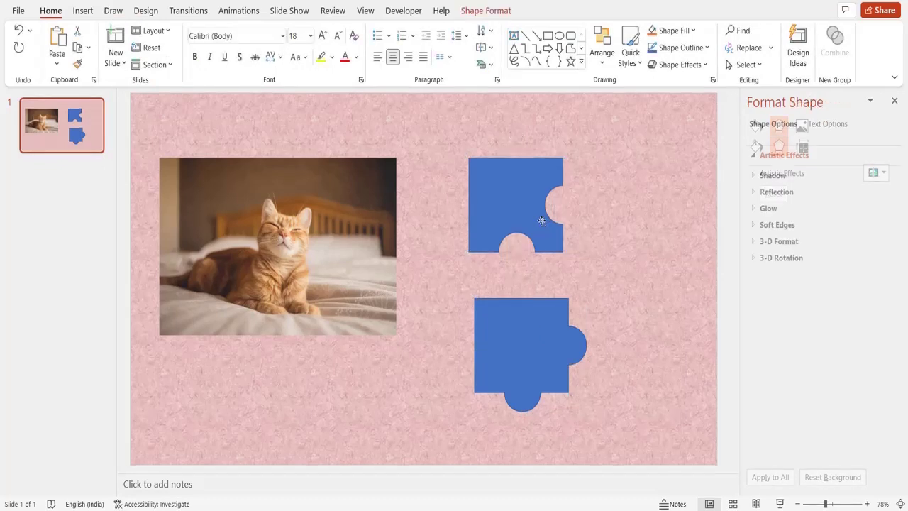
{"action": "left_click", "coordinate": [494, 12]}
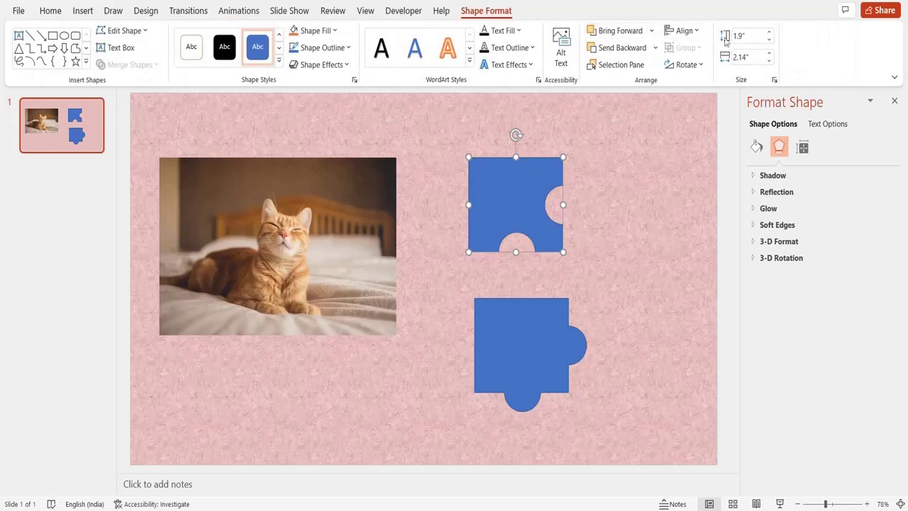
{"action": "left_click", "coordinate": [769, 33]}
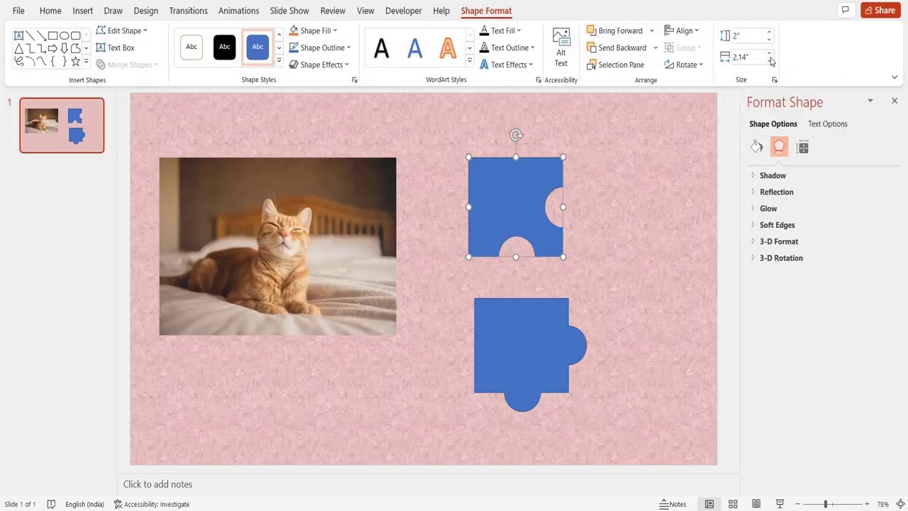
{"action": "left_click", "coordinate": [771, 54]}
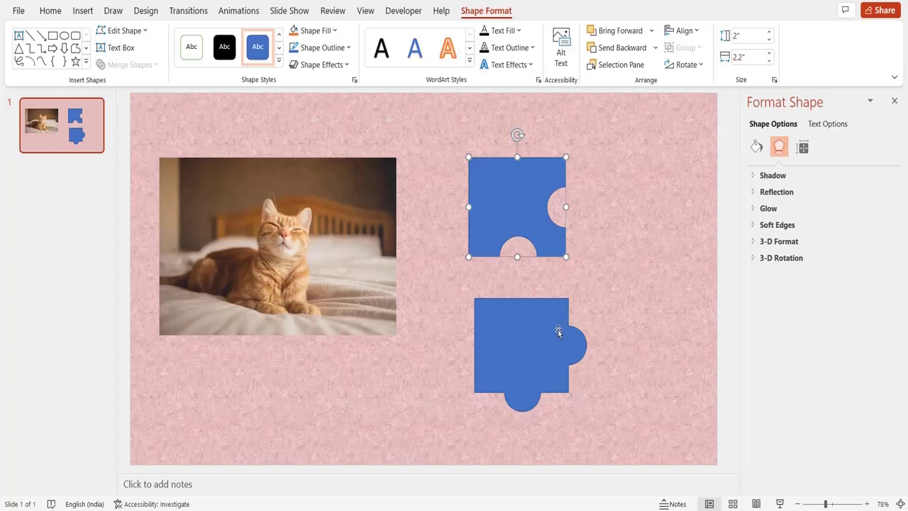
Move the knobbed piece beside the top piece and stretch it to 2.45" tall.
{"action": "mouse_move", "coordinate": [535, 342]}
{"action": "left_mouse_down"}
{"action": "mouse_move", "coordinate": [627, 244]}
{"action": "mouse_move", "coordinate": [624, 199]}
{"action": "left_mouse_up"}
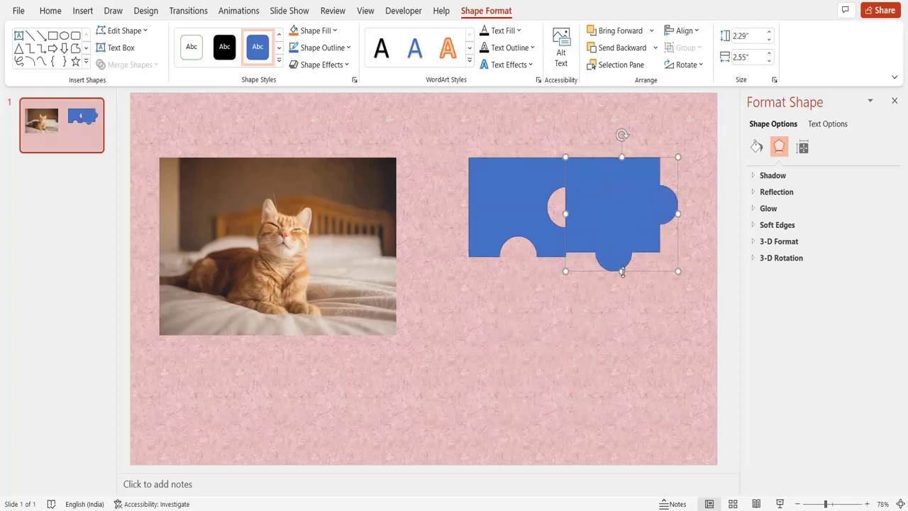
{"action": "left_click_drag", "start_coordinate": [621, 272], "coordinate": [623, 276]}
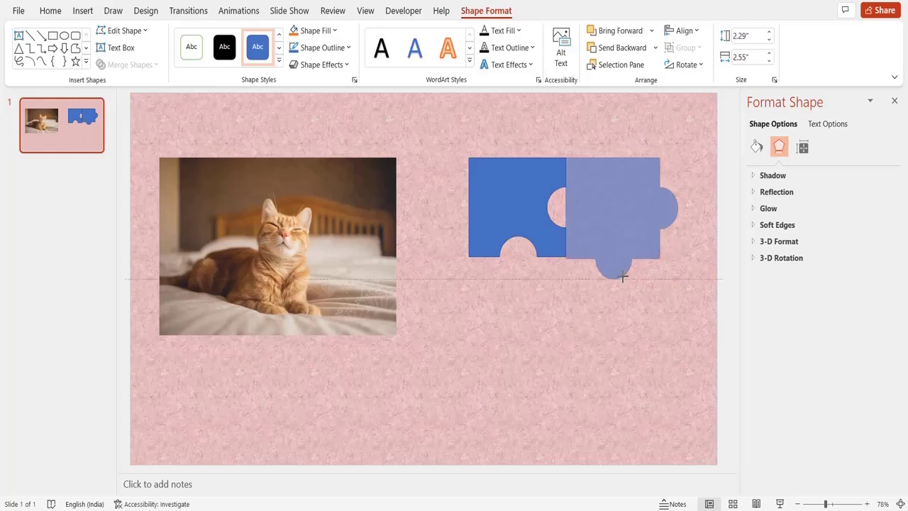
{"action": "left_click_drag", "start_coordinate": [623, 277], "coordinate": [622, 278]}
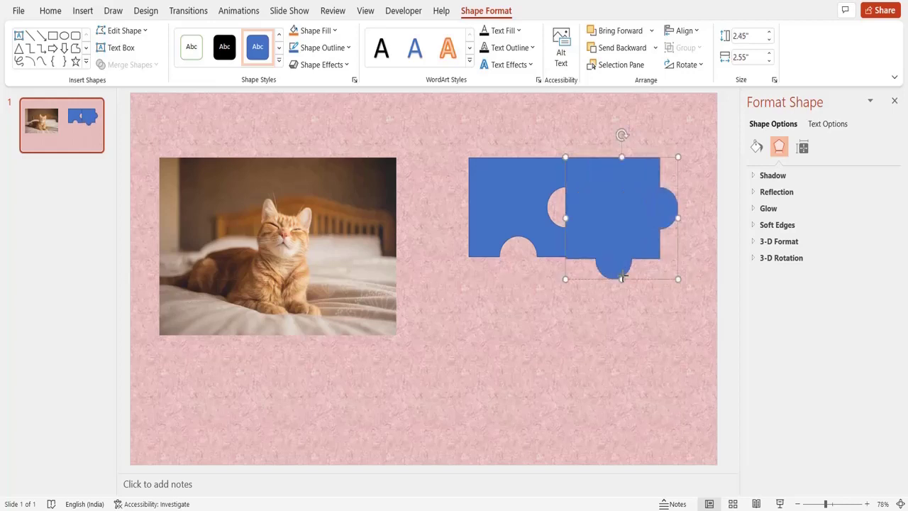
Rotate the right piece 90° clockwise twice, flip it vertically, and slide it in to interlock.
{"action": "left_click", "coordinate": [674, 69]}
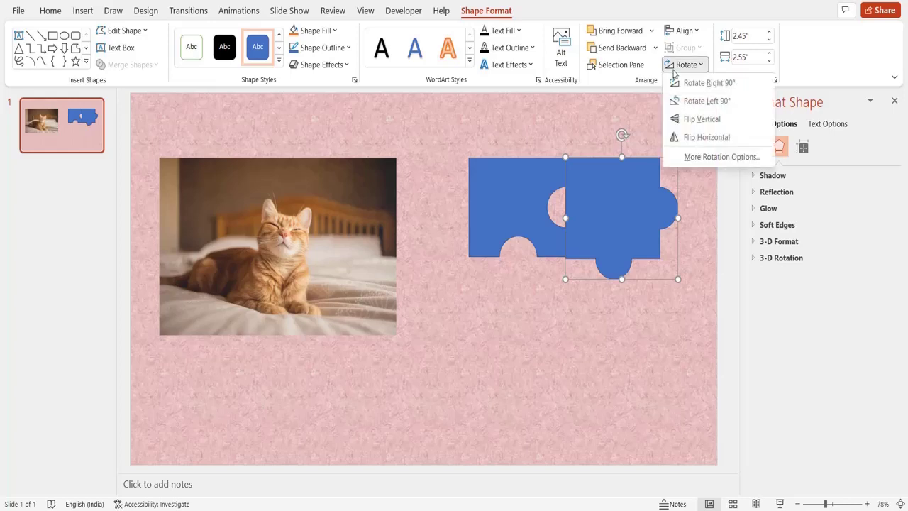
{"action": "left_click", "coordinate": [676, 83]}
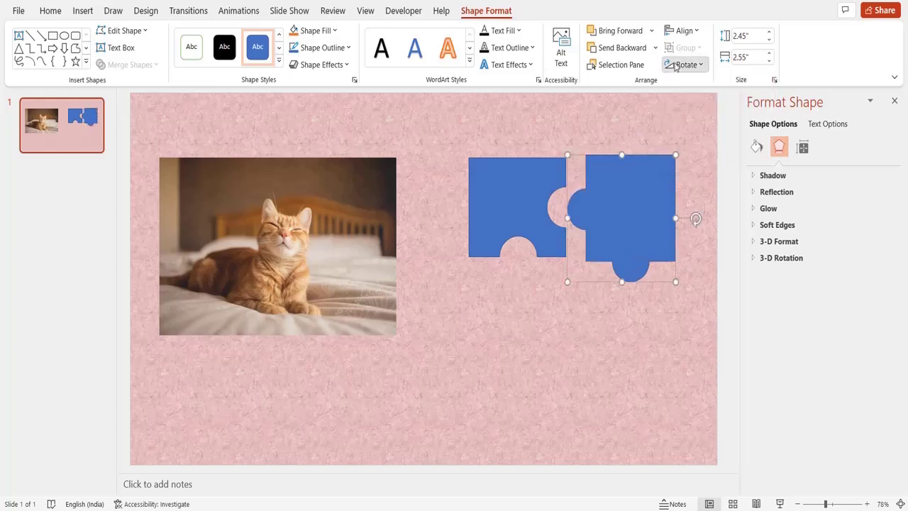
{"action": "left_click", "coordinate": [675, 65]}
{"action": "left_click", "coordinate": [679, 83]}
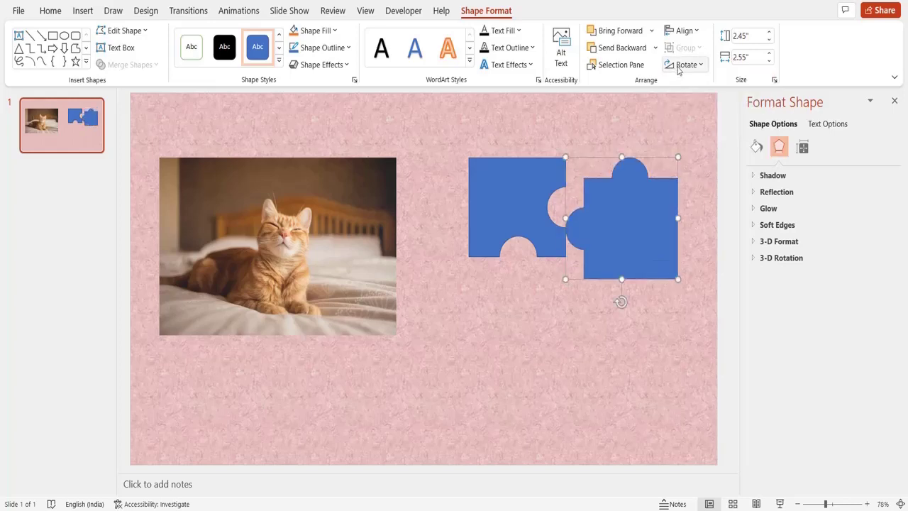
{"action": "left_click", "coordinate": [679, 68]}
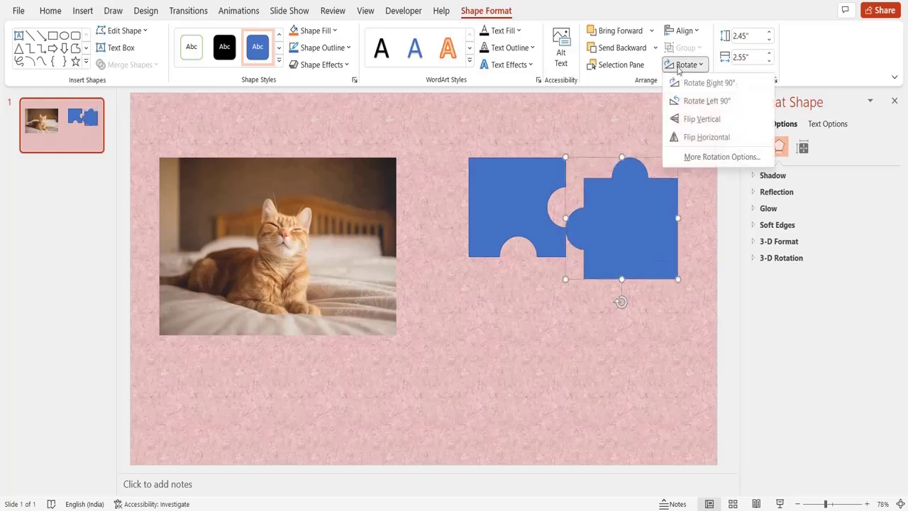
{"action": "left_click", "coordinate": [679, 120]}
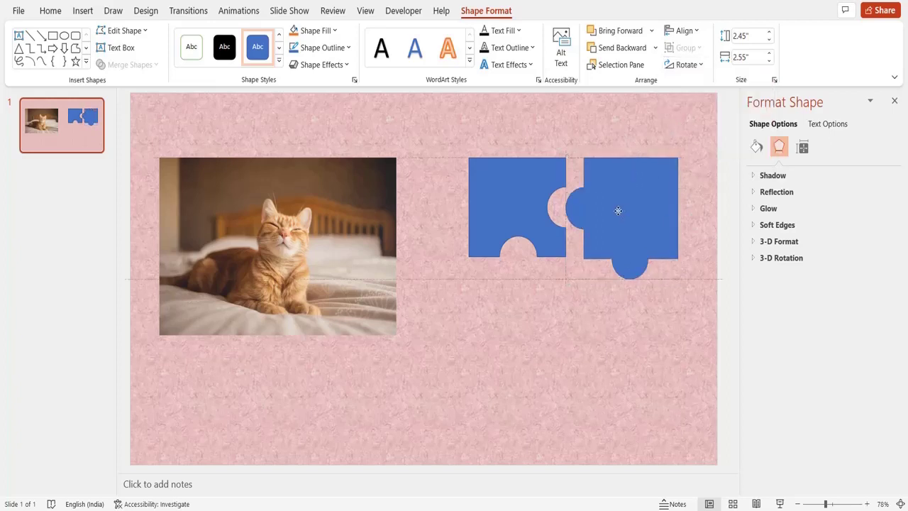
{"action": "left_click_drag", "start_coordinate": [618, 210], "coordinate": [603, 211]}
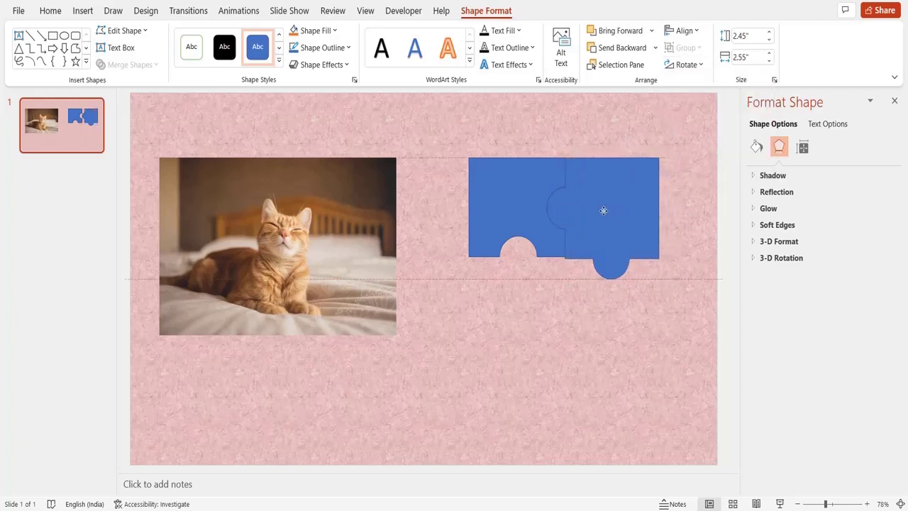
Make the left puzzle piece slightly taller, to 2.04".
{"action": "left_click", "coordinate": [518, 229]}
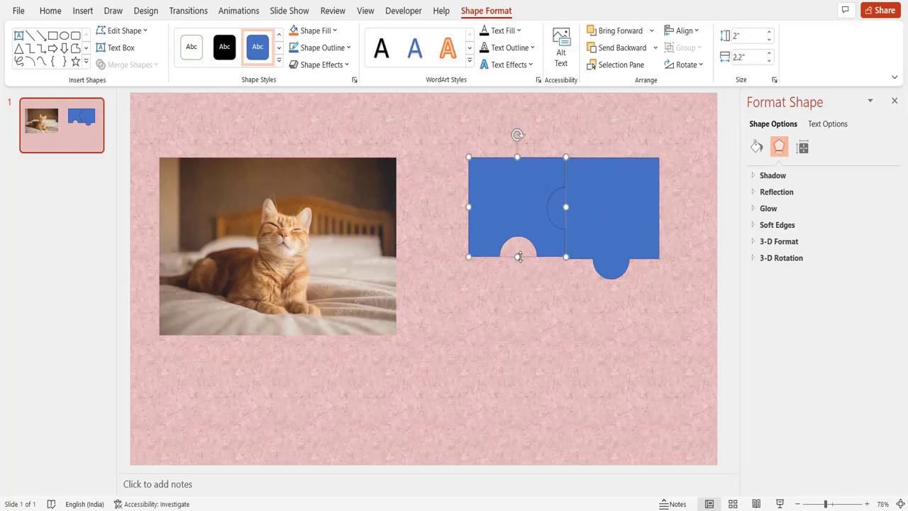
{"action": "left_click_drag", "start_coordinate": [517, 256], "coordinate": [517, 258]}
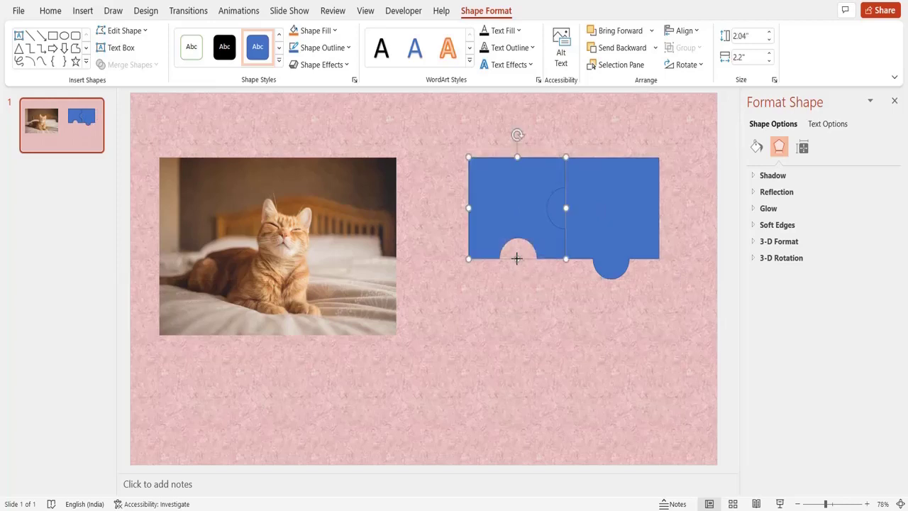
{"action": "left_click", "coordinate": [556, 274]}
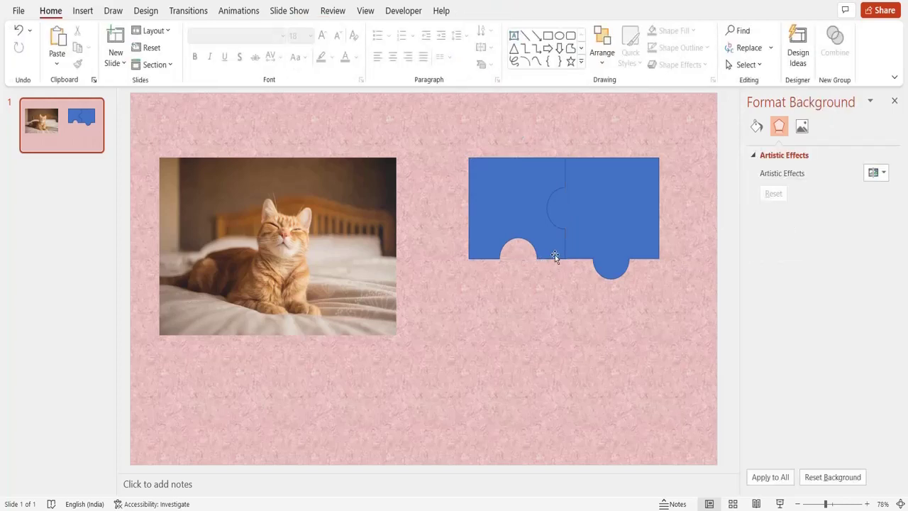
Pull the third piece off the left one, rotate it 180°, and place it under the right piece.
{"action": "left_click", "coordinate": [555, 256]}
{"action": "left_click_drag", "start_coordinate": [551, 252], "coordinate": [557, 260]}
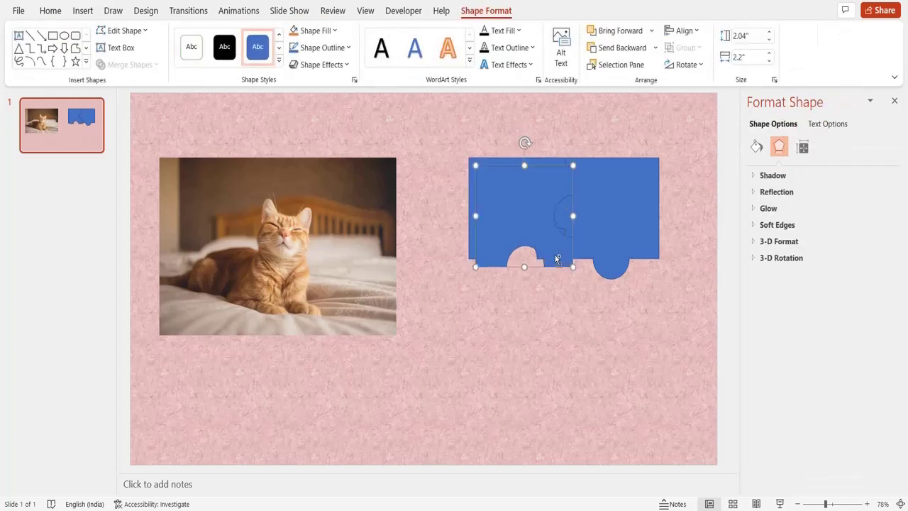
{"action": "left_click_drag", "start_coordinate": [518, 219], "coordinate": [602, 334]}
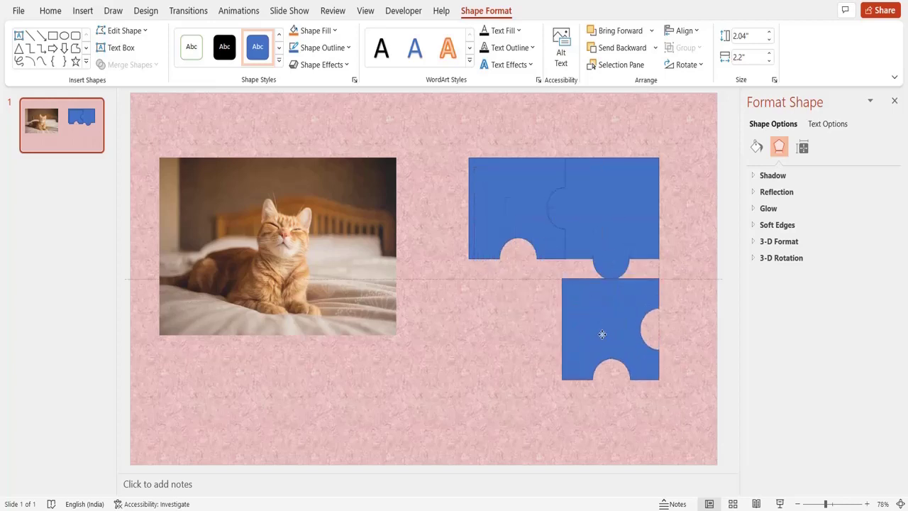
{"action": "left_click", "coordinate": [687, 65]}
{"action": "left_click", "coordinate": [690, 81]}
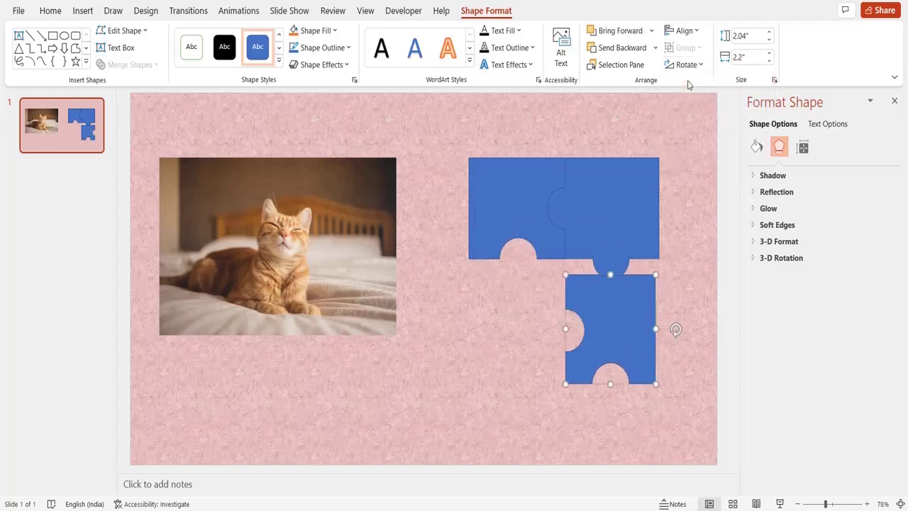
{"action": "left_click", "coordinate": [686, 68]}
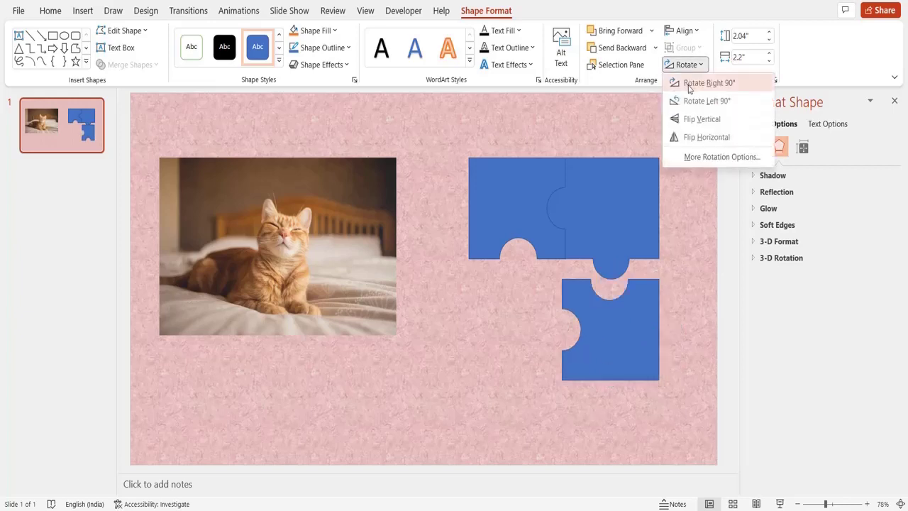
{"action": "left_click", "coordinate": [689, 85]}
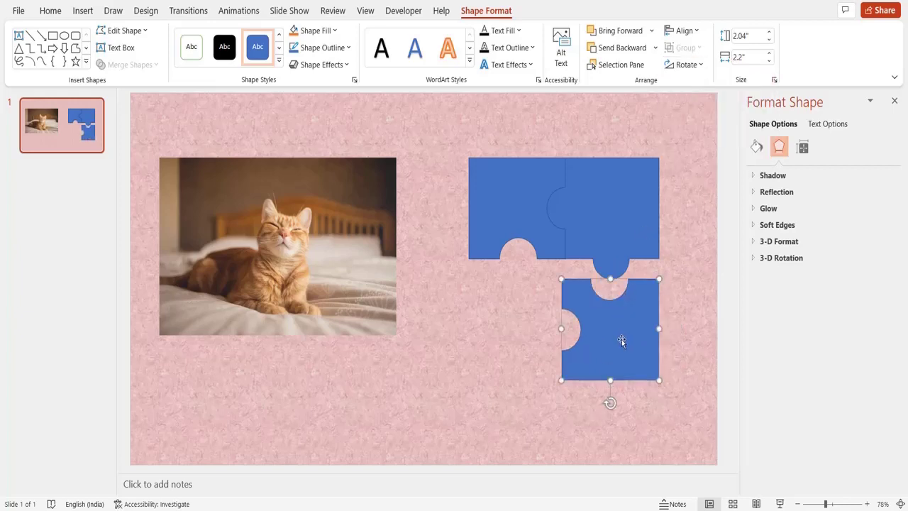
{"action": "left_click_drag", "start_coordinate": [622, 341], "coordinate": [621, 318]}
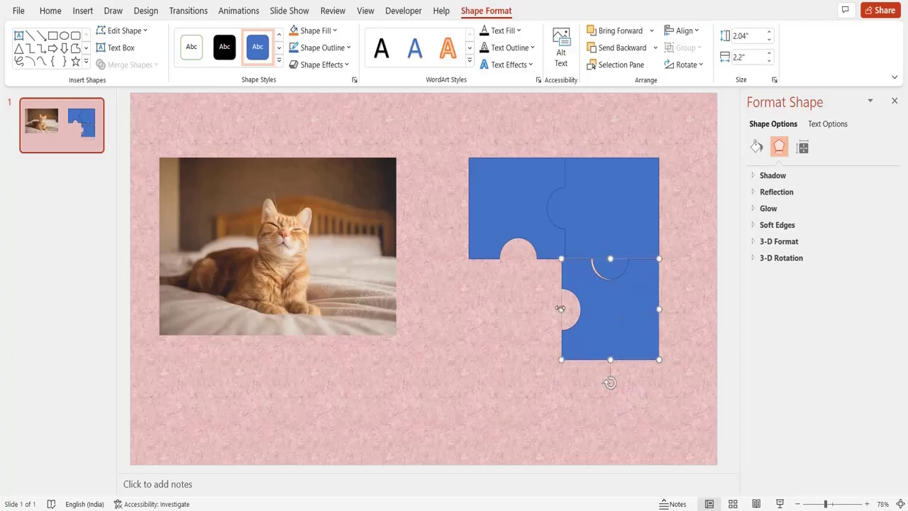
Trim the lower-right piece from its left and bottom edges so it fits snugly.
{"action": "left_click_drag", "start_coordinate": [560, 308], "coordinate": [566, 307]}
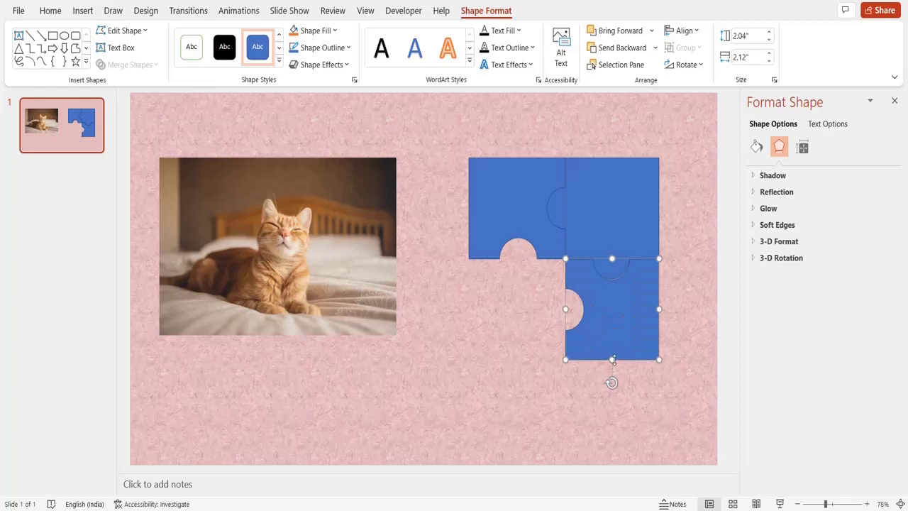
{"action": "left_click_drag", "start_coordinate": [611, 360], "coordinate": [612, 358]}
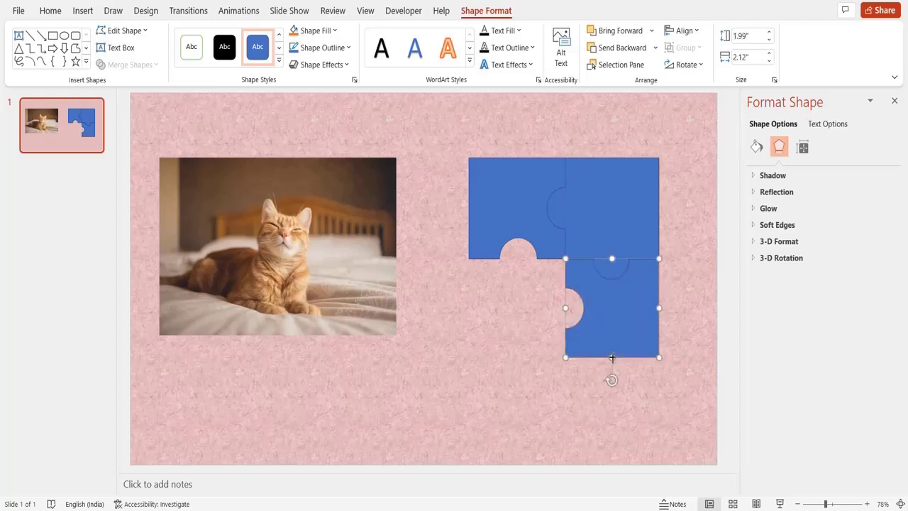
{"action": "left_click", "coordinate": [607, 229]}
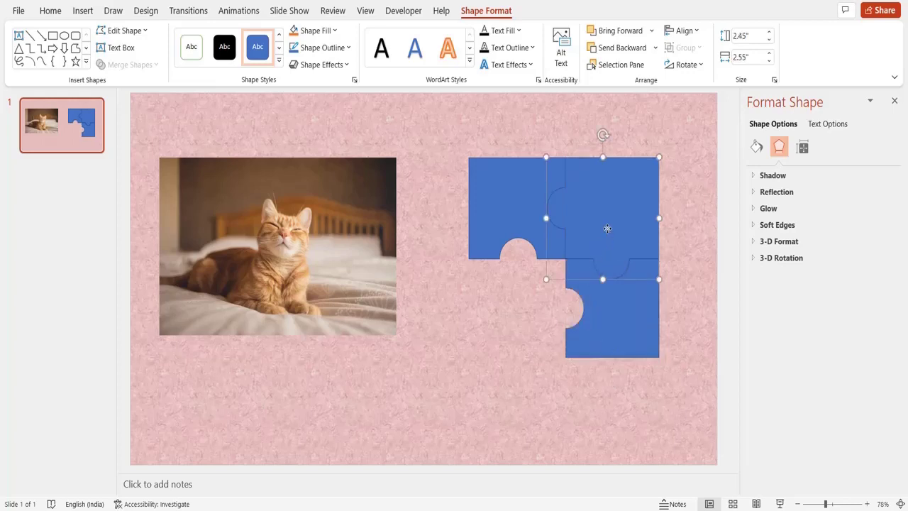
Ctrl-drag a copy of the upper-right piece and rotate it Right 90° three times.
{"action": "left_click_drag", "start_coordinate": [607, 229], "coordinate": [504, 323]}
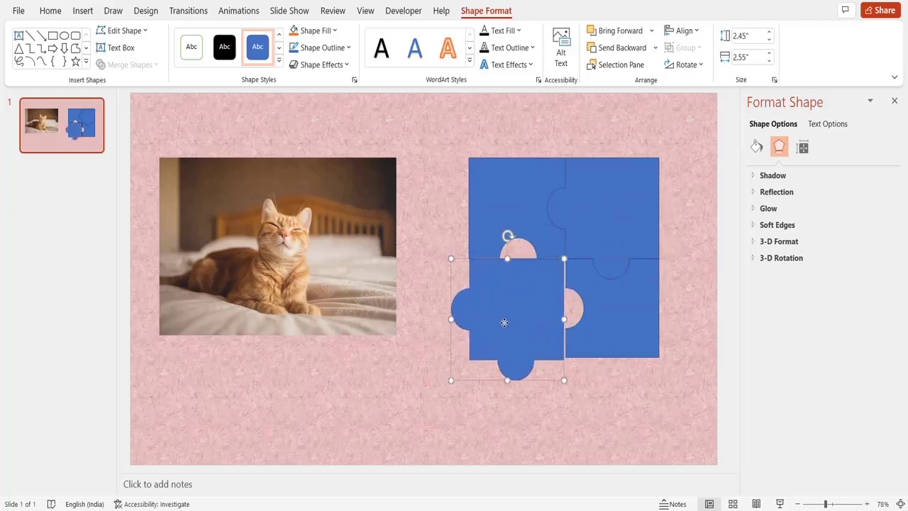
{"action": "left_click", "coordinate": [697, 66]}
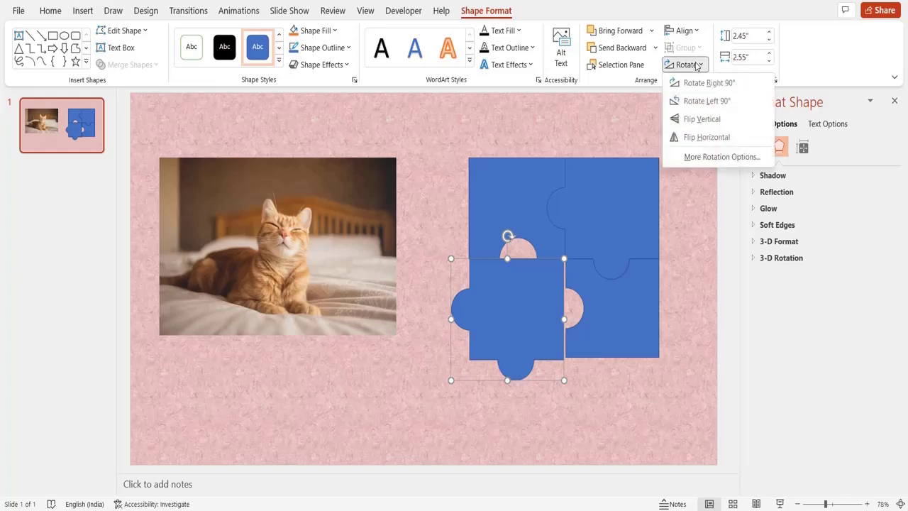
{"action": "left_click", "coordinate": [700, 83]}
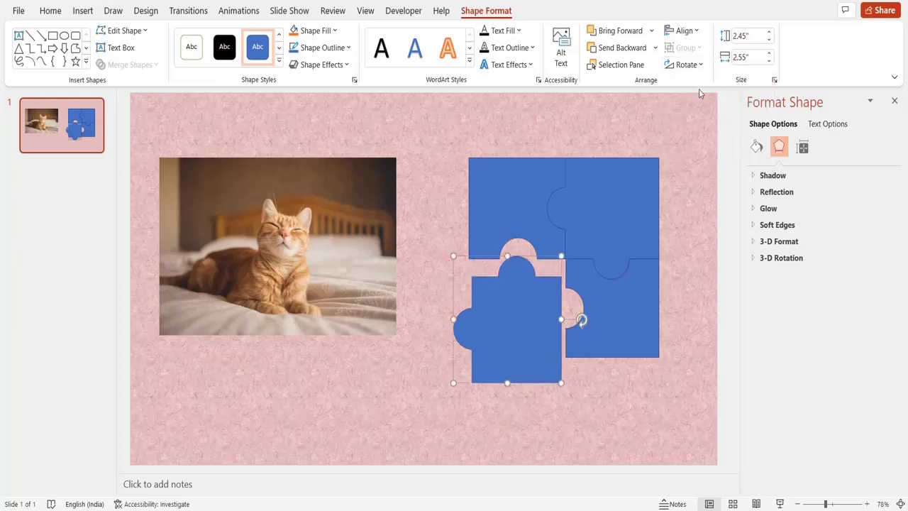
{"action": "left_click", "coordinate": [698, 65]}
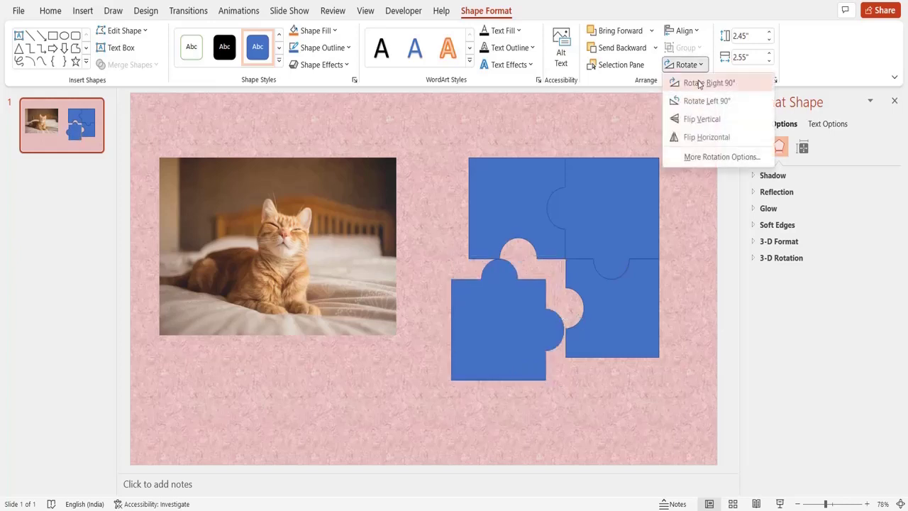
{"action": "left_click", "coordinate": [699, 83]}
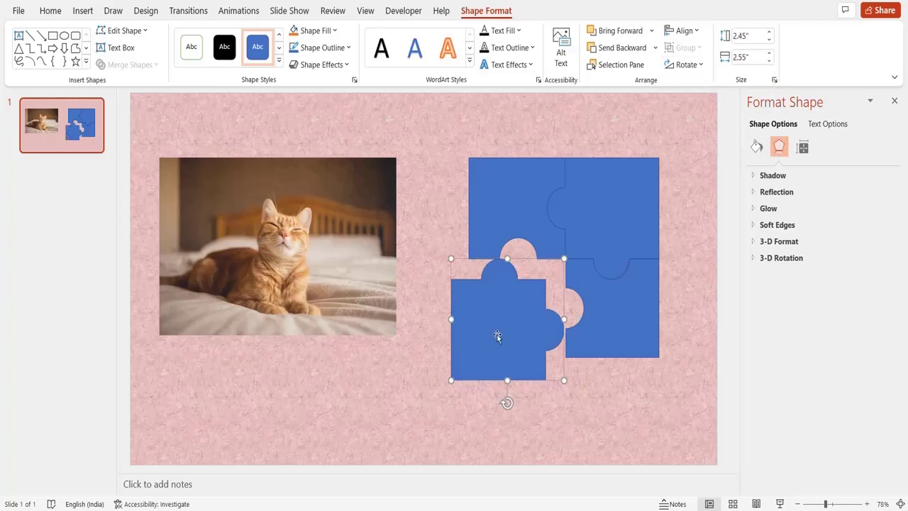
Drop the rotated copy into the bottom-left gap and adjust its width, height and top edge.
{"action": "left_click_drag", "start_coordinate": [498, 334], "coordinate": [515, 319]}
{"action": "left_click_drag", "start_coordinate": [516, 315], "coordinate": [513, 315]}
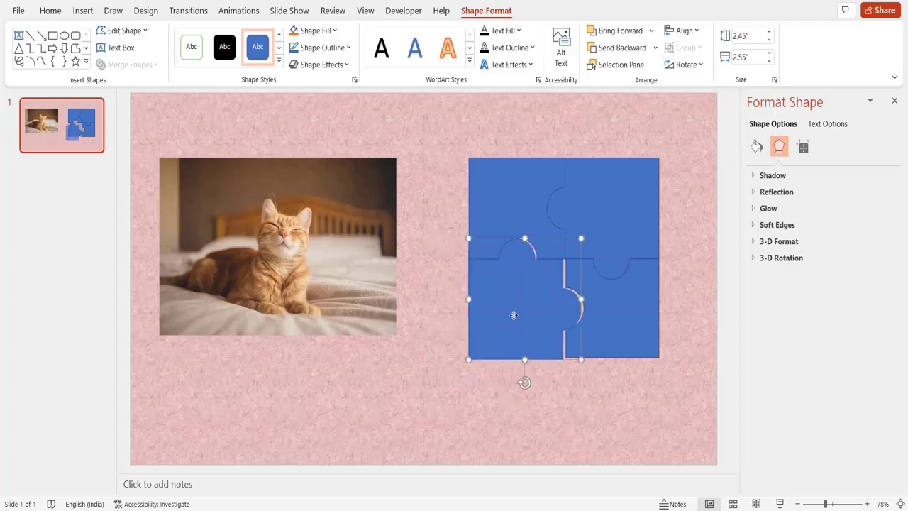
{"action": "left_click_drag", "start_coordinate": [580, 298], "coordinate": [585, 299]}
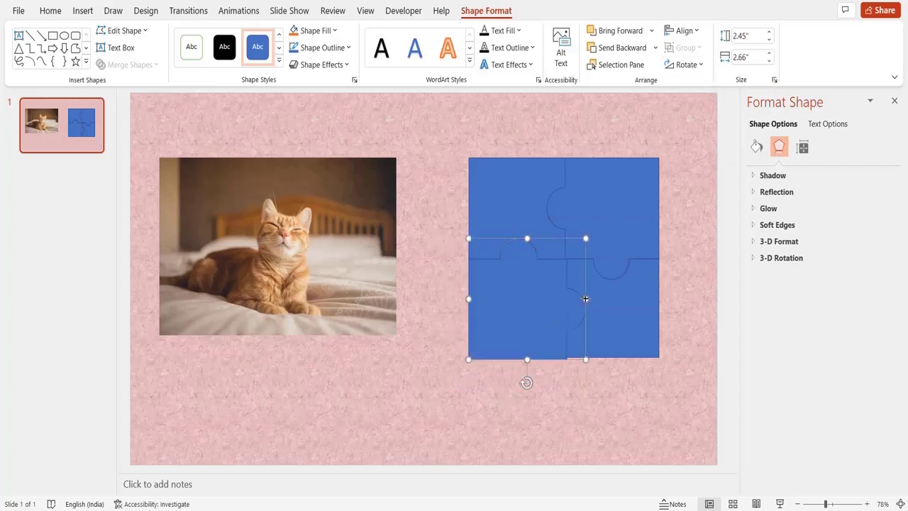
{"action": "left_click_drag", "start_coordinate": [527, 359], "coordinate": [527, 357]}
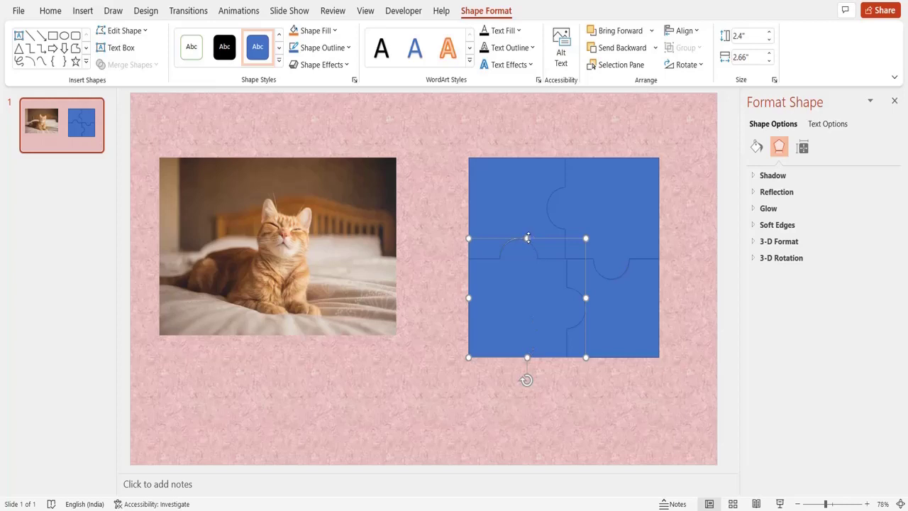
{"action": "left_click_drag", "start_coordinate": [527, 238], "coordinate": [526, 238]}
{"action": "left_click", "coordinate": [580, 374]}
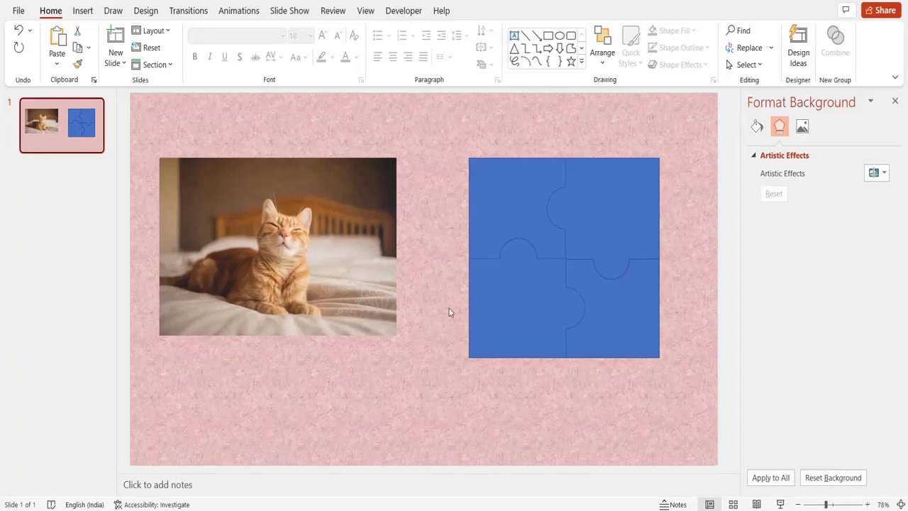
Lay the four-piece jigsaw over the cat photo and narrow the photo to its width.
{"action": "left_click_drag", "start_coordinate": [430, 123], "coordinate": [680, 400]}
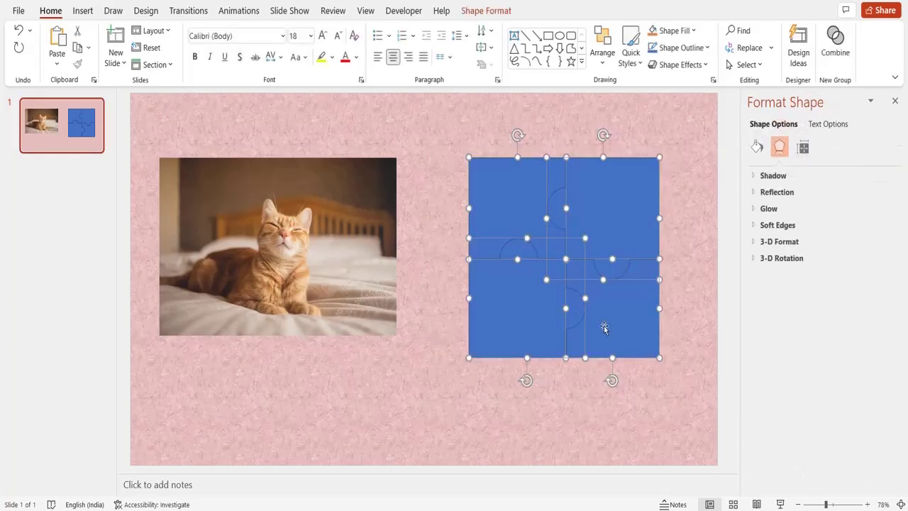
{"action": "mouse_move", "coordinate": [598, 320]}
{"action": "left_mouse_down"}
{"action": "mouse_move", "coordinate": [290, 318]}
{"action": "mouse_move", "coordinate": [277, 358]}
{"action": "left_mouse_up"}
{"action": "left_click", "coordinate": [372, 326]}
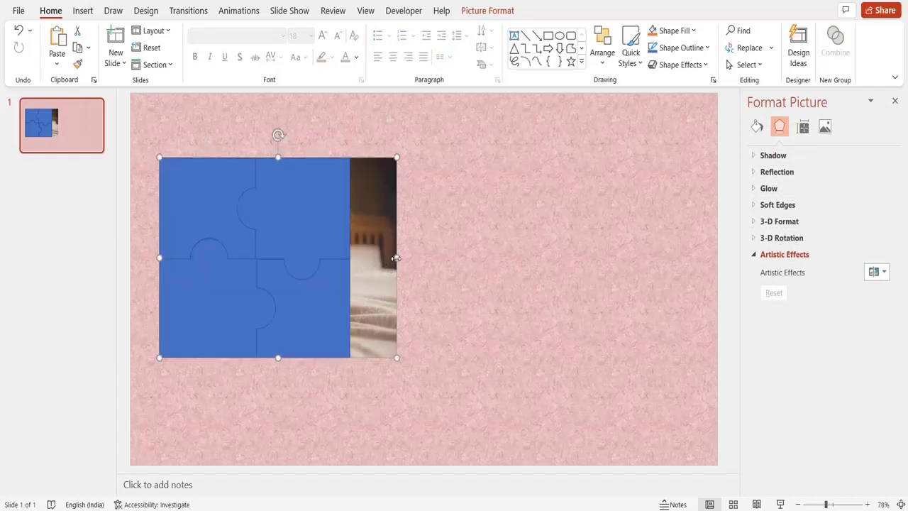
{"action": "left_click_drag", "start_coordinate": [396, 258], "coordinate": [353, 264]}
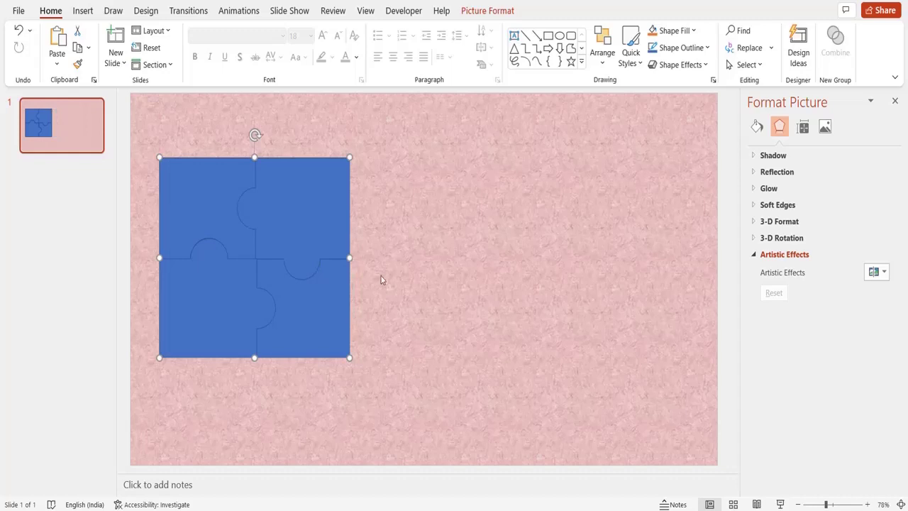
{"action": "left_click", "coordinate": [381, 280]}
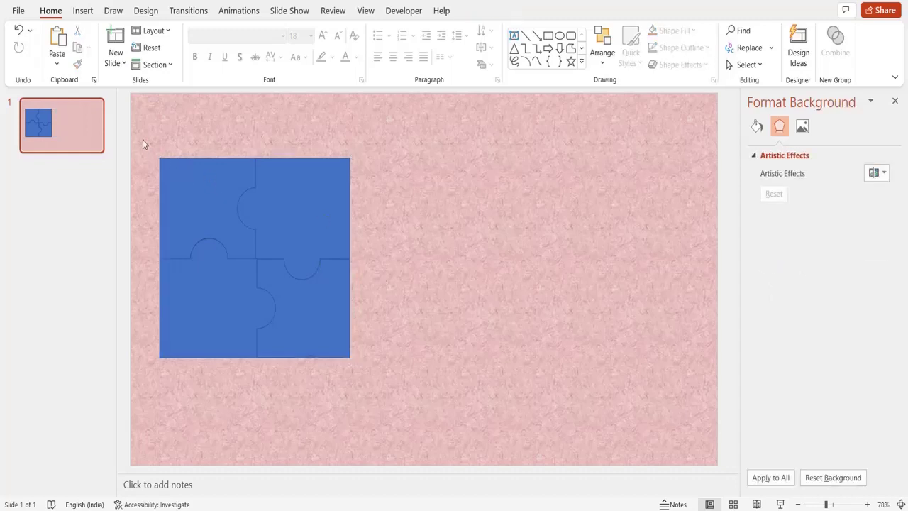
Ctrl-drag a copy of the jigsaw and photo together to the upper right.
{"action": "left_click_drag", "start_coordinate": [143, 140], "coordinate": [378, 394]}
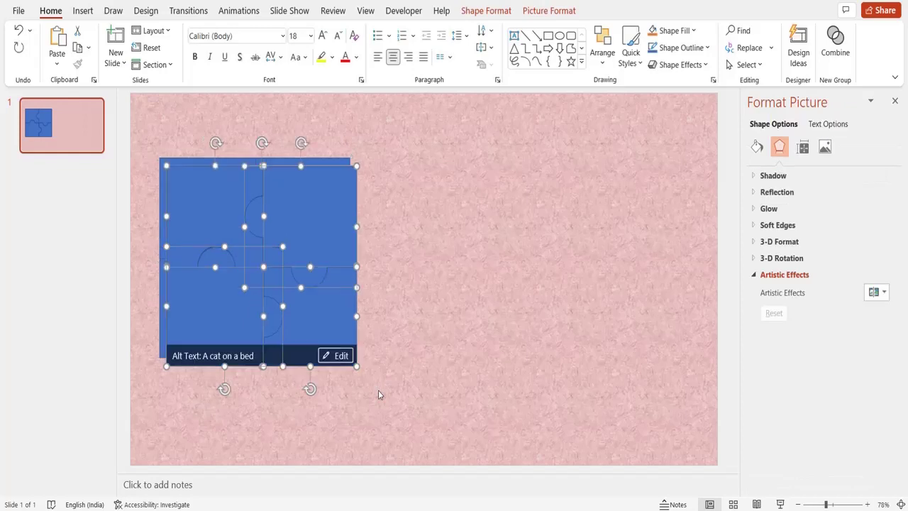
{"action": "mouse_move", "coordinate": [308, 317]}
{"action": "left_mouse_down"}
{"action": "mouse_move", "coordinate": [446, 272]}
{"action": "mouse_move", "coordinate": [540, 257]}
{"action": "left_mouse_up"}
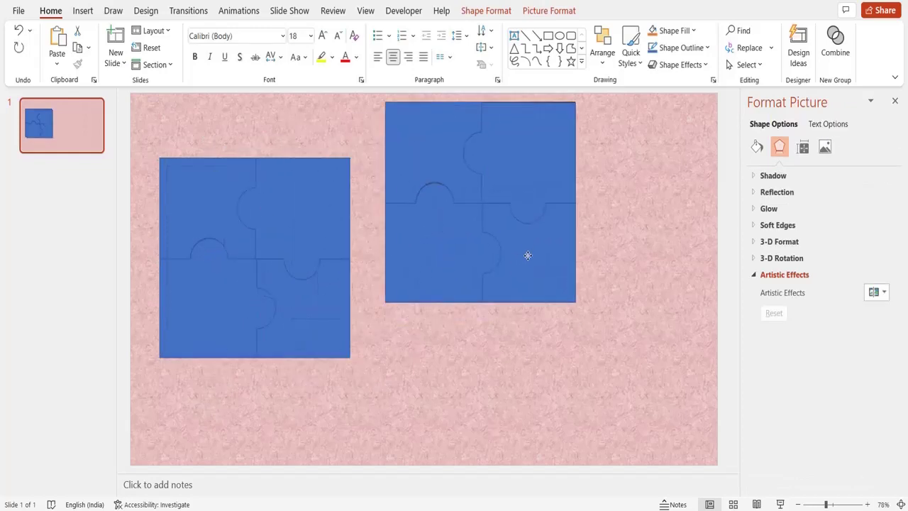
{"action": "left_click", "coordinate": [549, 371]}
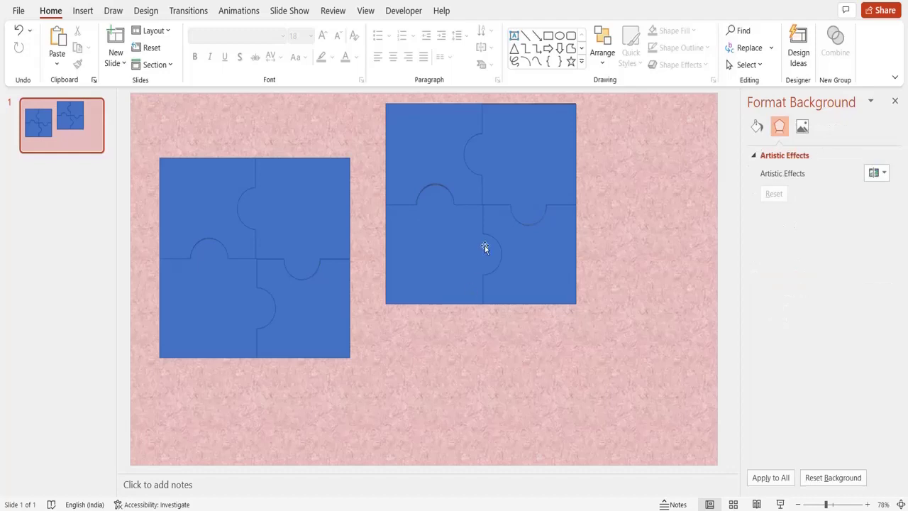
{"action": "left_click", "coordinate": [529, 179]}
Delete the bottom-right, bottom-left and other extra jigsaw pieces from the copy to reveal the photo.
{"action": "left_click", "coordinate": [549, 254], "text": "shift"}
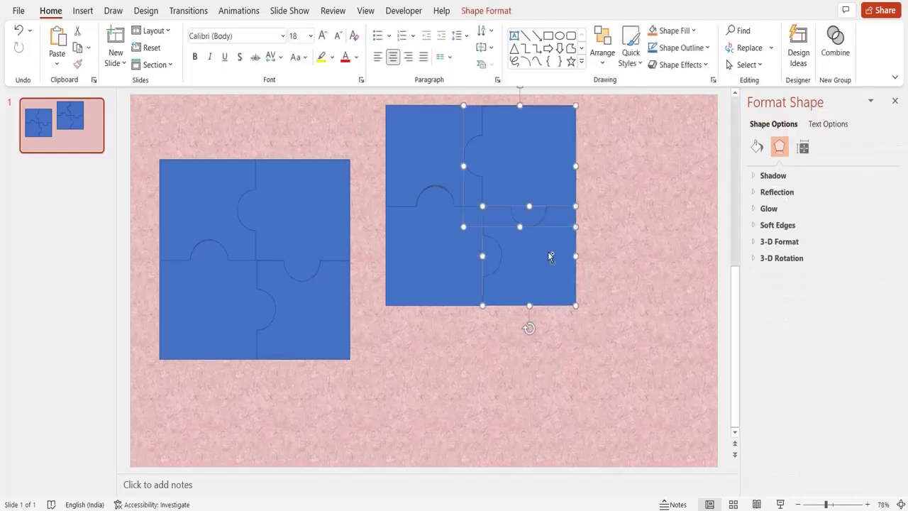
{"action": "left_click", "coordinate": [457, 267], "text": "shift"}
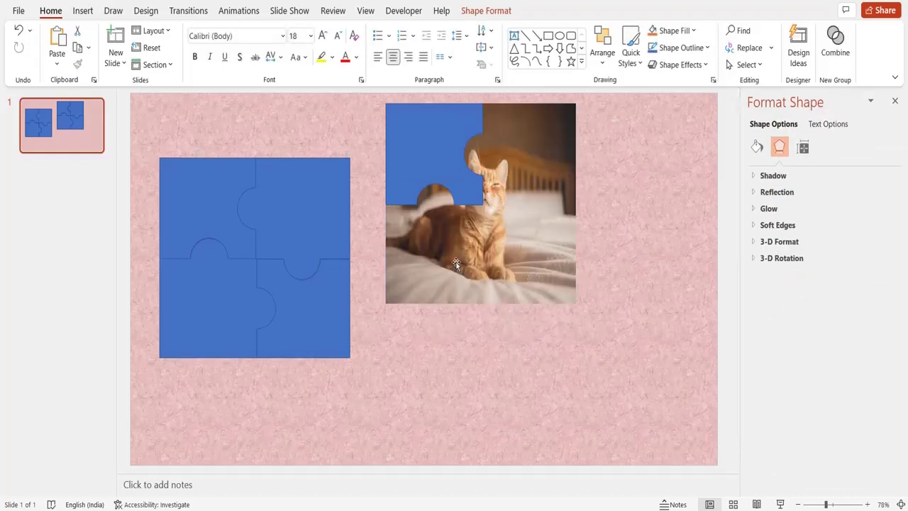
{"action": "left_click", "coordinate": [433, 242]}
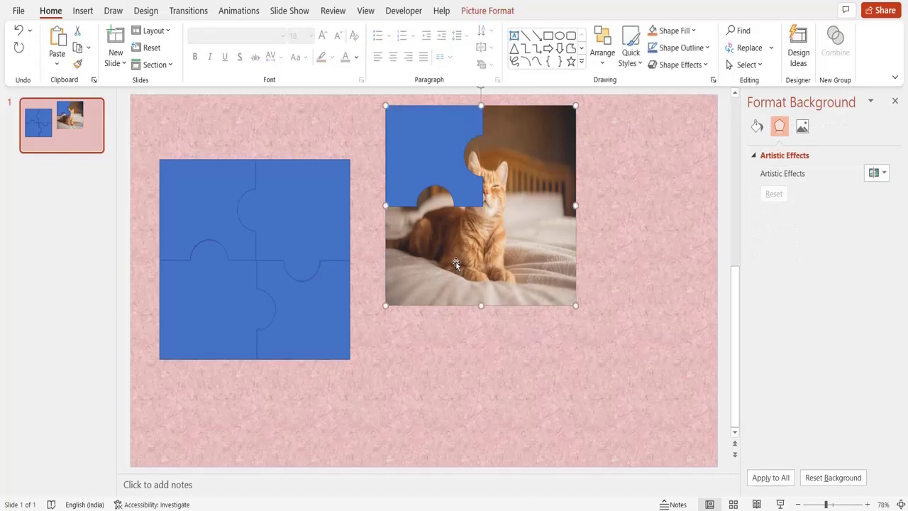
Intersect the cat photo with the top-left jigsaw piece to cut it into that shape.
{"action": "left_click", "coordinate": [456, 171], "text": "shift"}
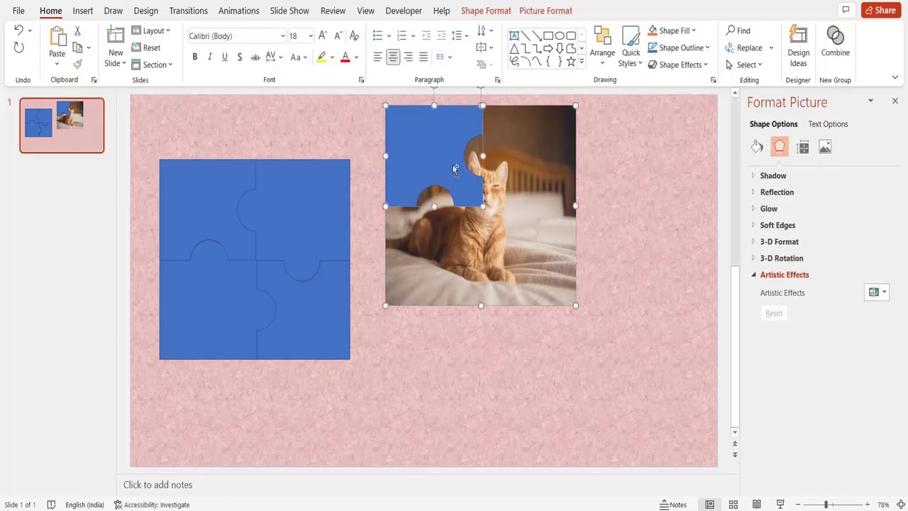
{"action": "left_click", "coordinate": [495, 14]}
{"action": "left_click", "coordinate": [153, 67]}
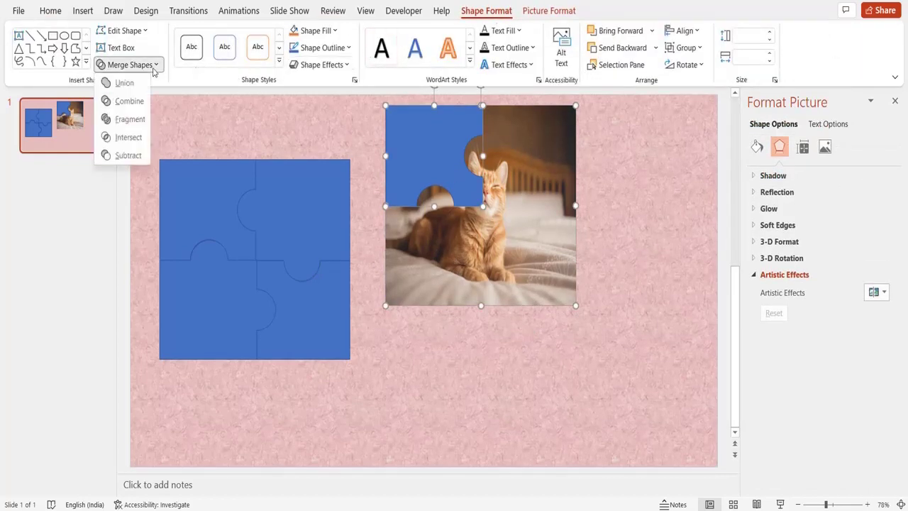
{"action": "left_click", "coordinate": [138, 140]}
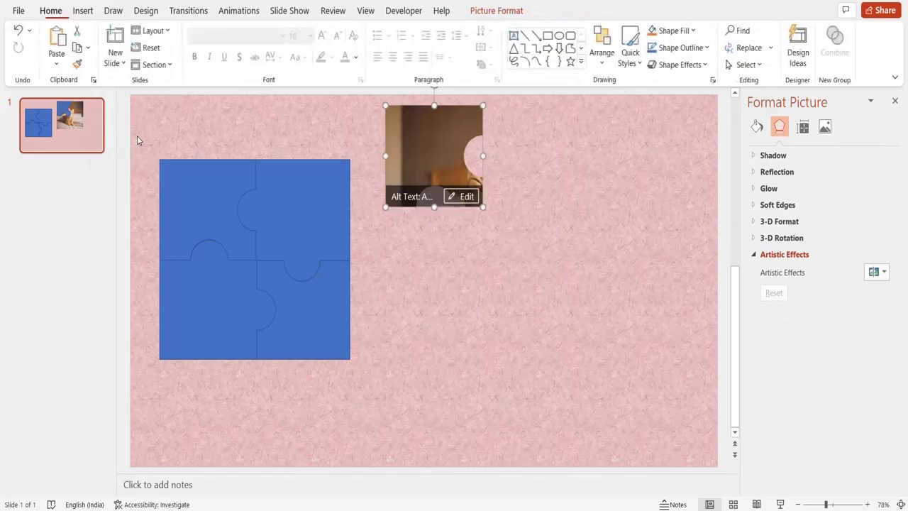
{"action": "mouse_move", "coordinate": [144, 147]}
{"action": "left_mouse_down"}
{"action": "mouse_move", "coordinate": [311, 288]}
{"action": "mouse_move", "coordinate": [367, 389]}
{"action": "left_mouse_up"}
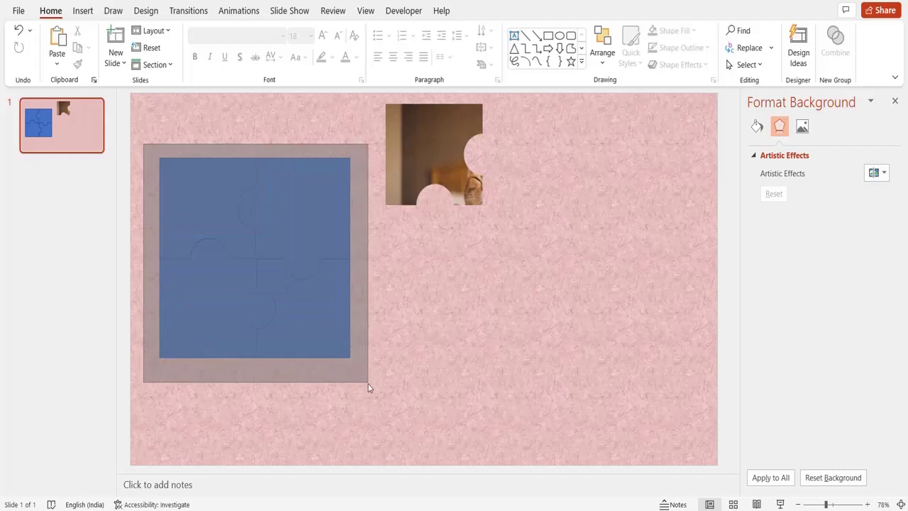
Duplicate the jigsaw set and photo to the lower right, then delete all but its top-right piece.
{"action": "key", "text": "ctrl+d"}
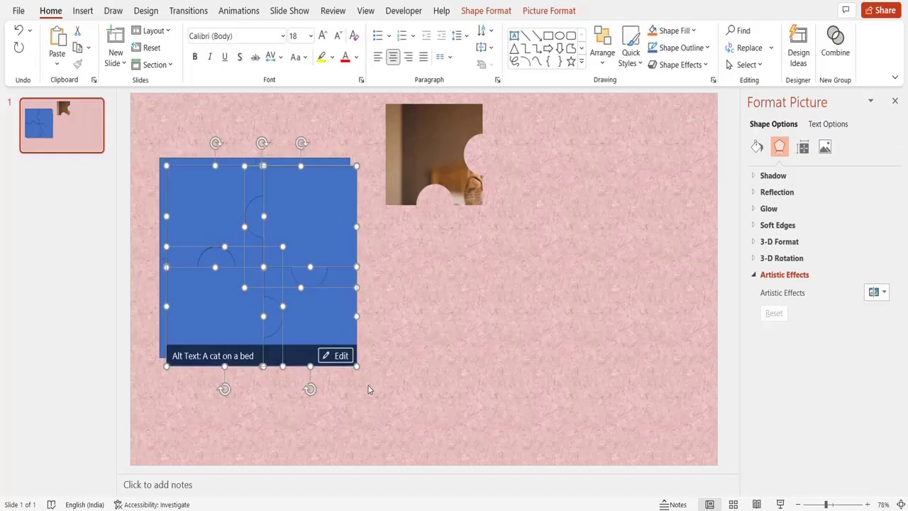
{"action": "left_click_drag", "start_coordinate": [308, 318], "coordinate": [623, 369]}
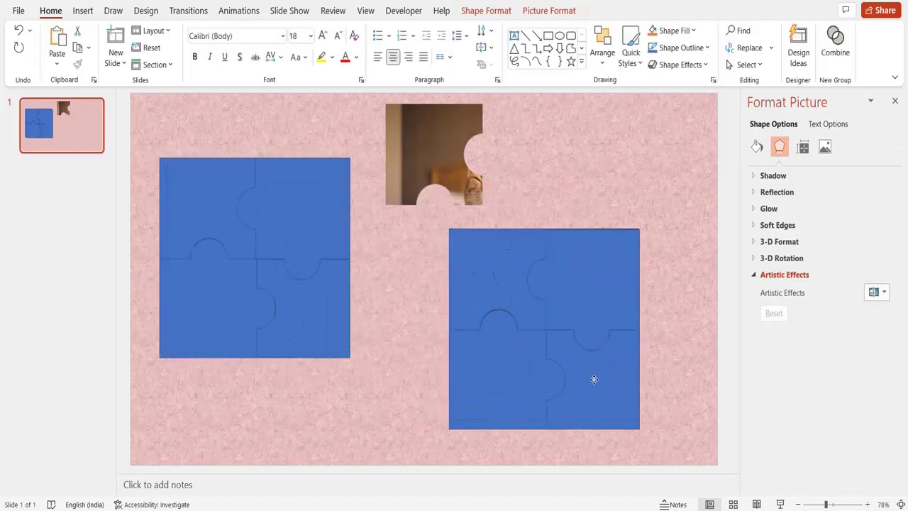
{"action": "left_click", "coordinate": [462, 353]}
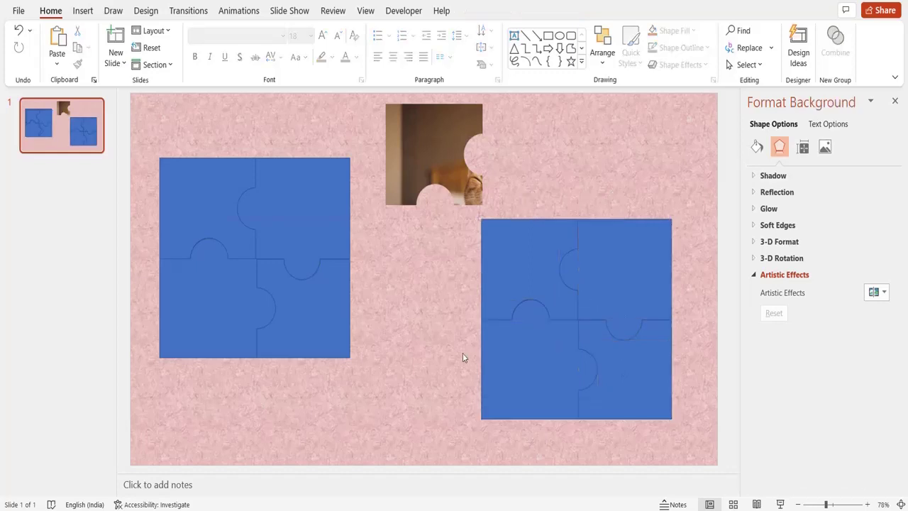
{"action": "left_click", "coordinate": [525, 279]}
{"action": "left_click", "coordinate": [542, 363], "text": "shift"}
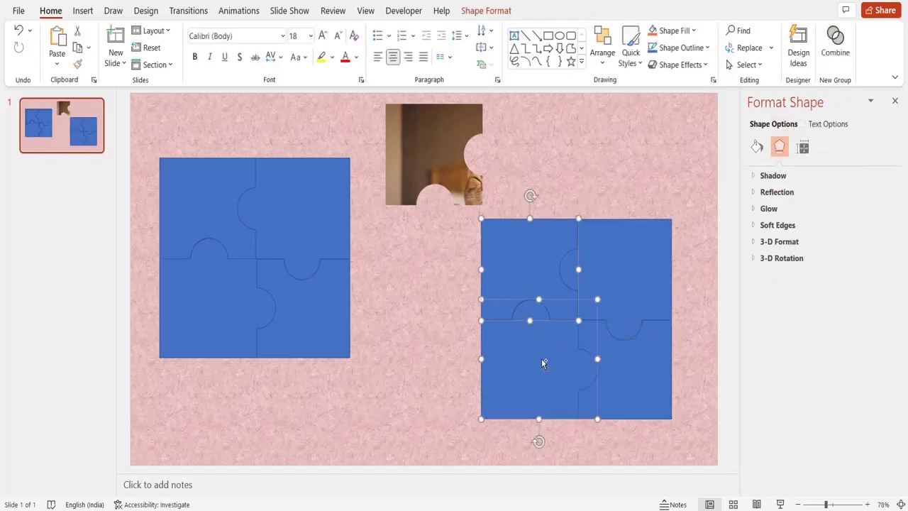
{"action": "left_click", "coordinate": [614, 365], "text": "shift"}
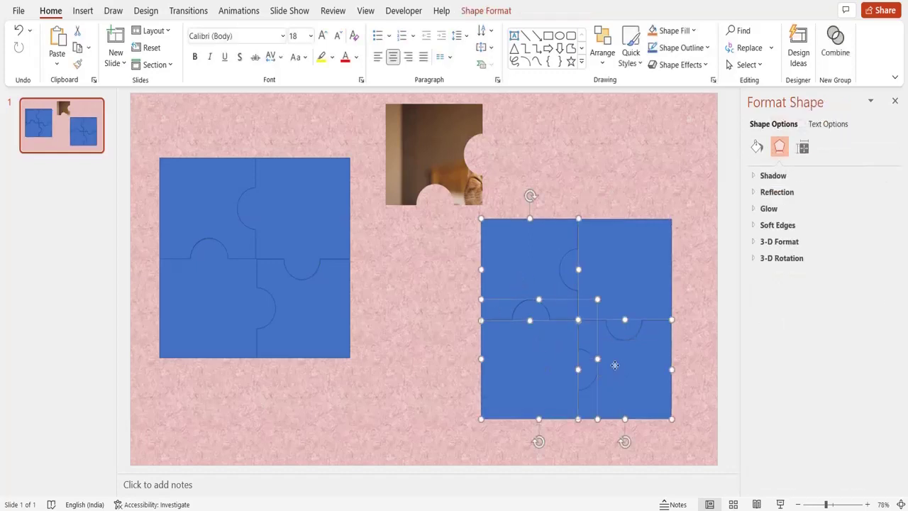
{"action": "key", "text": "Delete"}
Intersect the cat photo with the remaining top-right blue piece.
{"action": "left_click", "coordinate": [614, 364]}
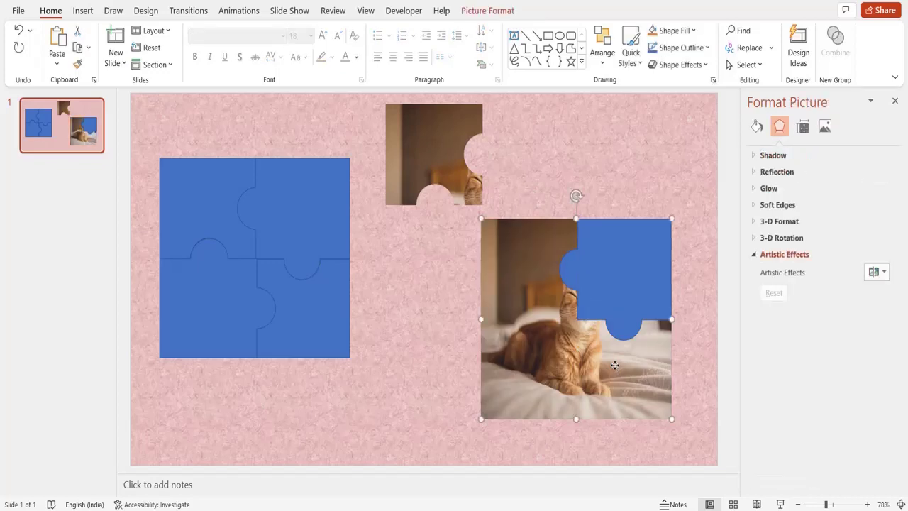
{"action": "left_click", "coordinate": [623, 302], "text": "shift"}
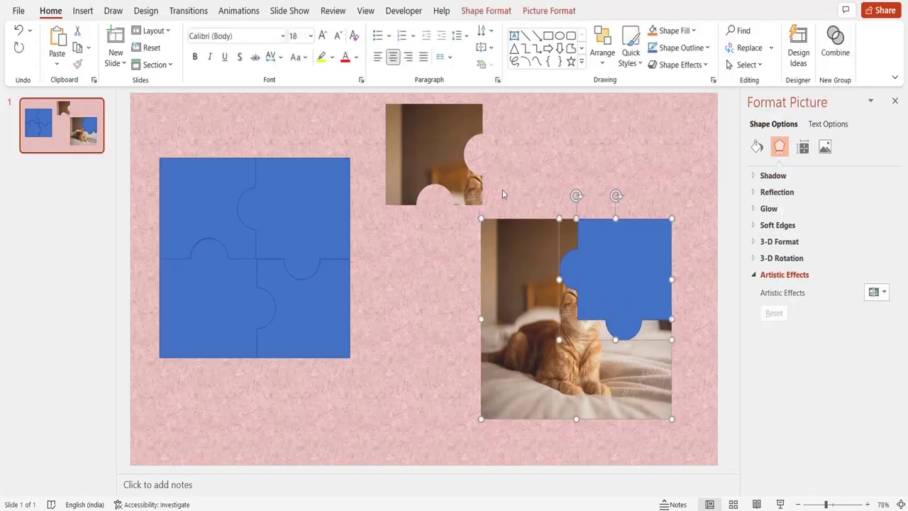
{"action": "left_click", "coordinate": [486, 11]}
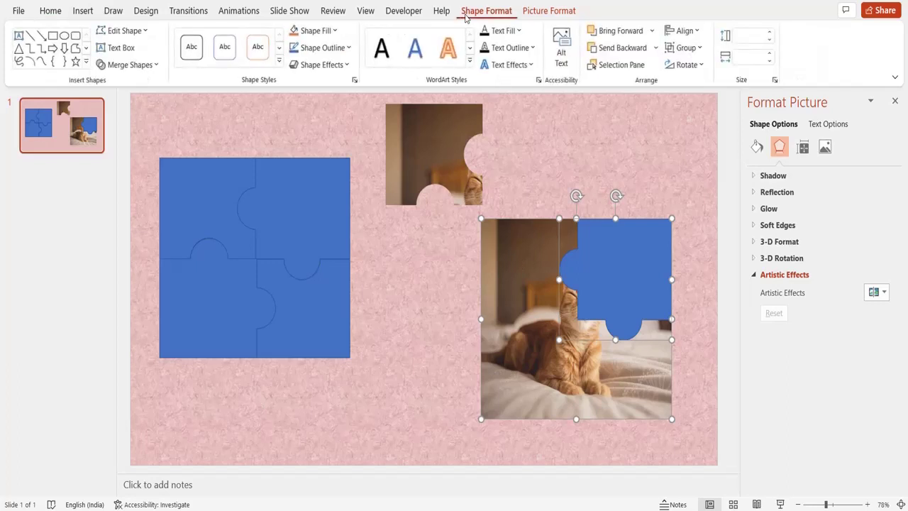
{"action": "left_click", "coordinate": [148, 66]}
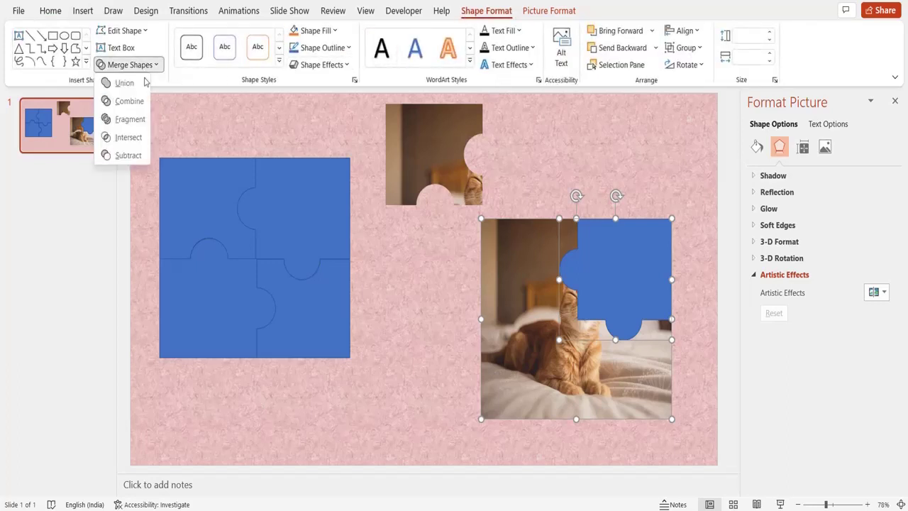
{"action": "left_click", "coordinate": [128, 138]}
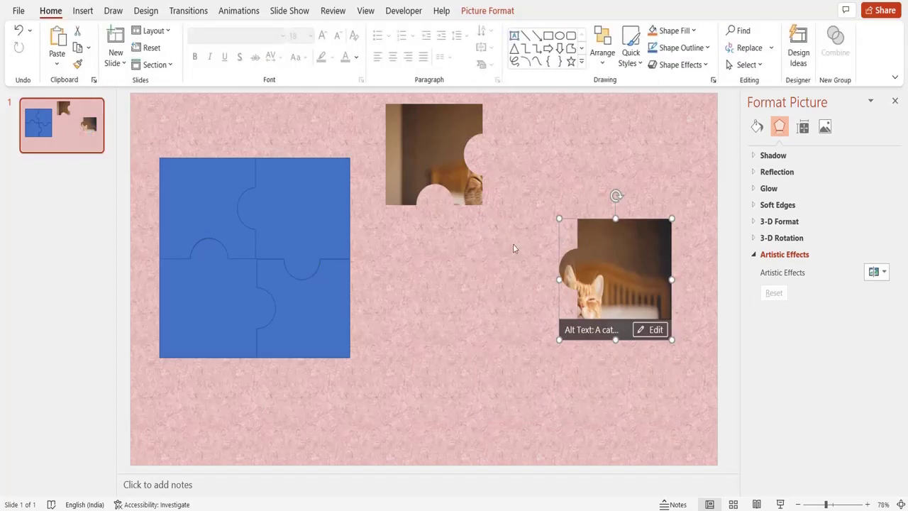
Move the new cat piece beside the first and copy the blue puzzle set onto a photo at lower right.
{"action": "left_click_drag", "start_coordinate": [600, 280], "coordinate": [580, 170]}
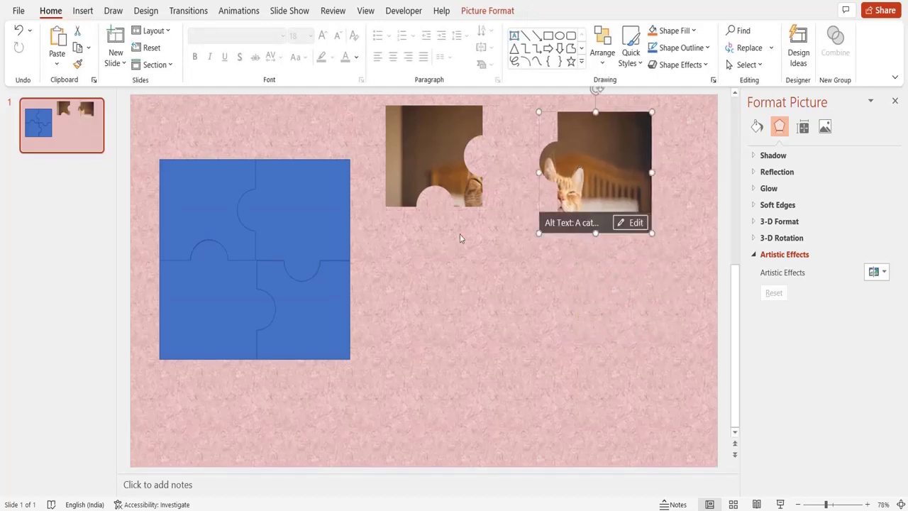
{"action": "left_click_drag", "start_coordinate": [149, 148], "coordinate": [379, 382]}
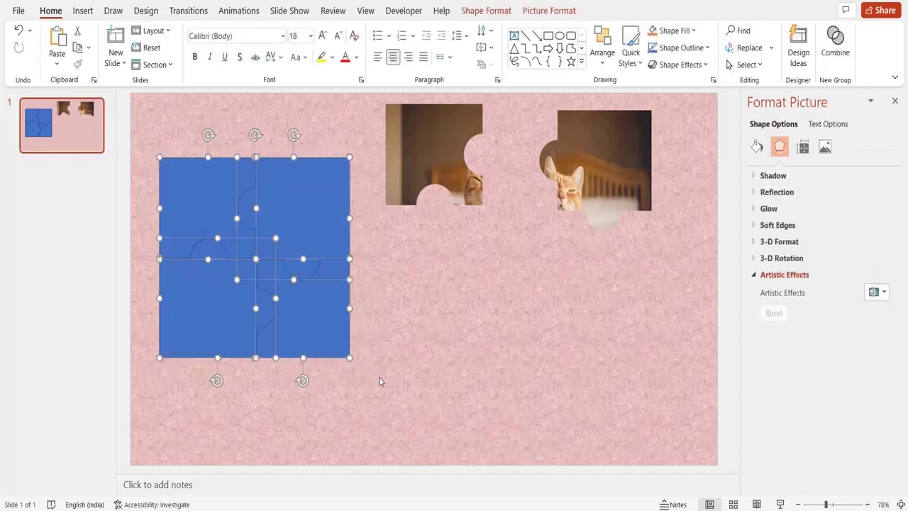
{"action": "mouse_move", "coordinate": [310, 318]}
{"action": "left_mouse_down"}
{"action": "mouse_move", "coordinate": [556, 386]}
{"action": "mouse_move", "coordinate": [553, 393]}
{"action": "left_mouse_up"}
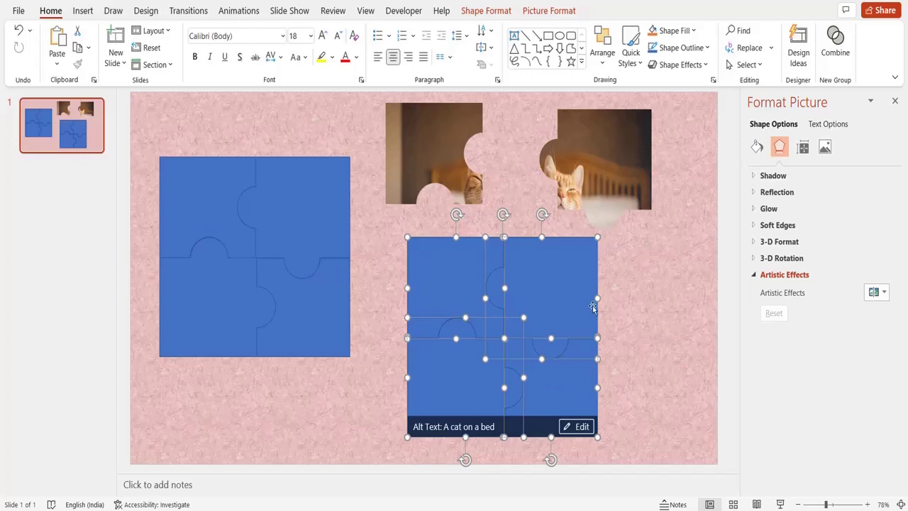
{"action": "left_click", "coordinate": [620, 302]}
Delete the top-left, top-right and bottom-left blue pieces from the copied set.
{"action": "left_click", "coordinate": [457, 286]}
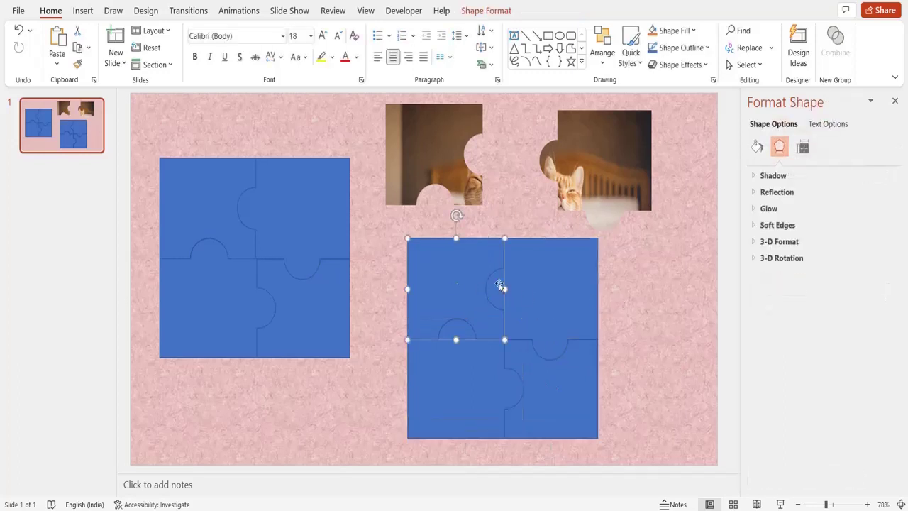
{"action": "left_click", "coordinate": [533, 296], "text": "shift"}
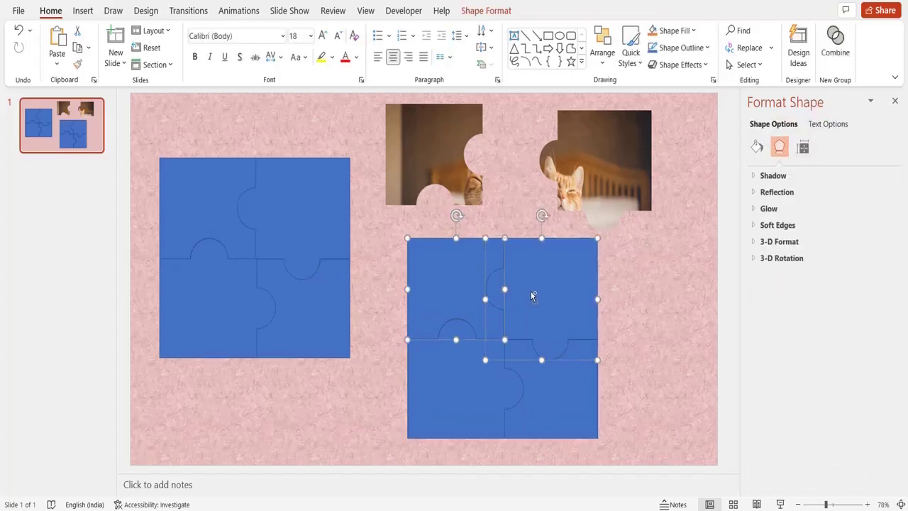
{"action": "left_click", "coordinate": [465, 395], "text": "shift"}
{"action": "key", "text": "Delete"}
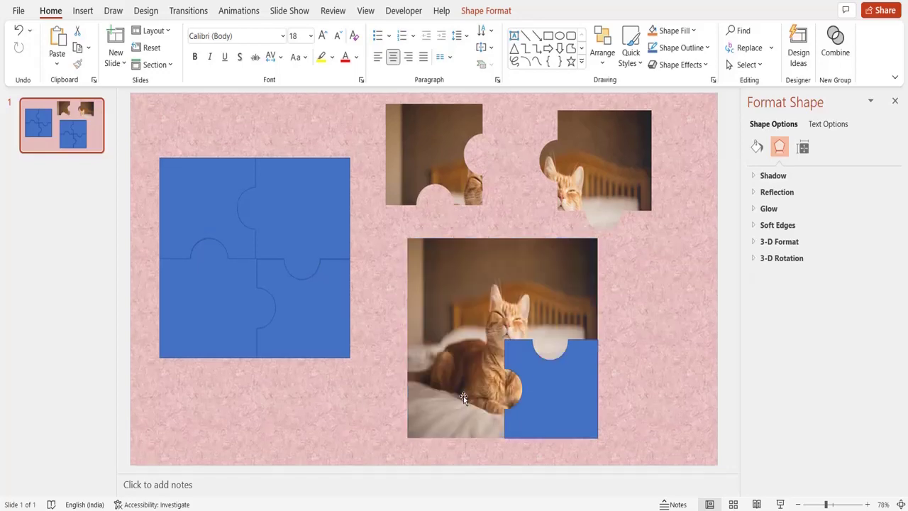
Intersect the cat photo with the bottom-right blue piece.
{"action": "left_click", "coordinate": [463, 396]}
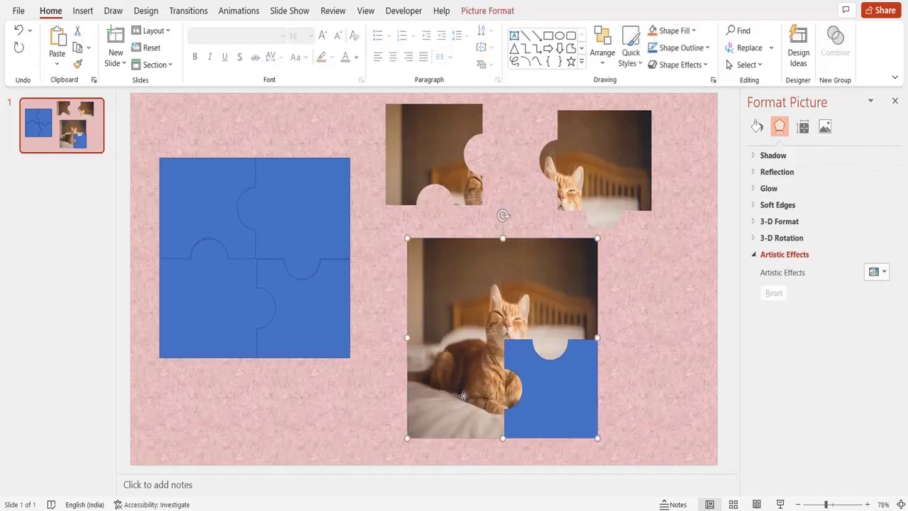
{"action": "left_click", "coordinate": [546, 420], "text": "shift"}
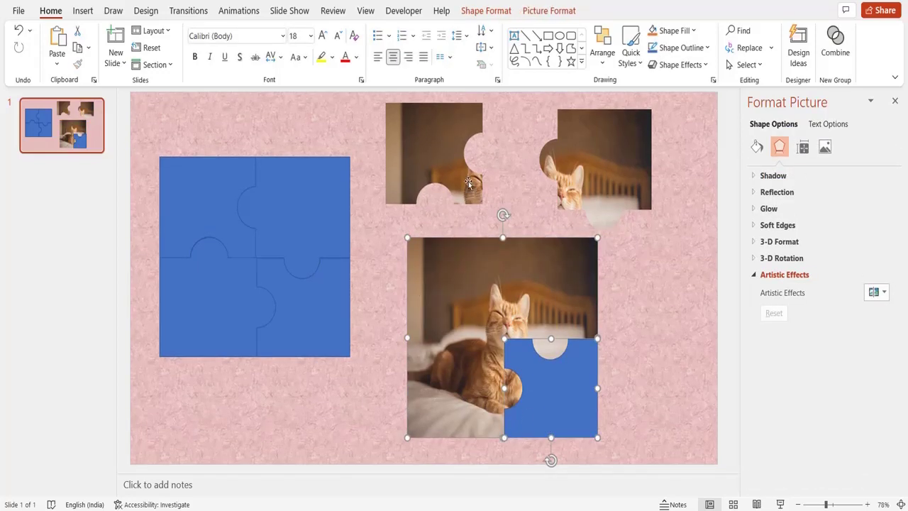
{"action": "left_click", "coordinate": [485, 12]}
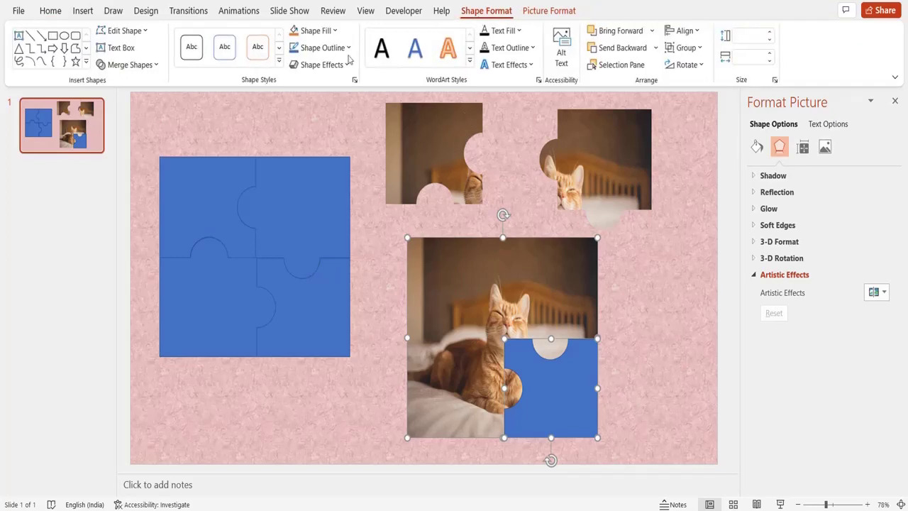
{"action": "left_click", "coordinate": [128, 65]}
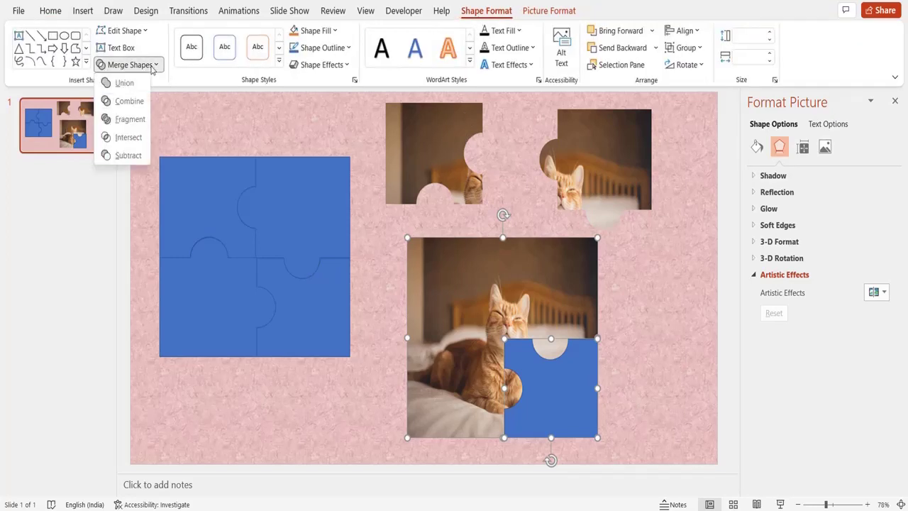
{"action": "left_click", "coordinate": [141, 139]}
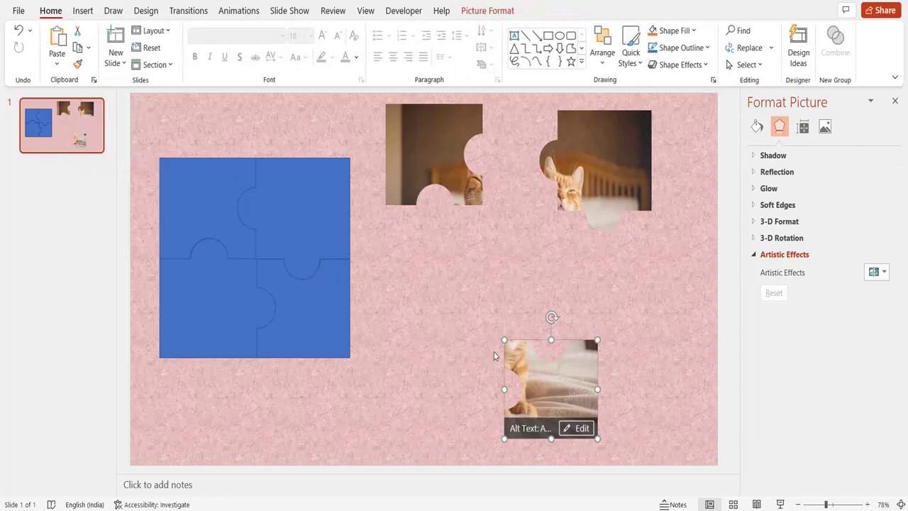
Move the new piece under the top-right one and delete three blue pieces on the original photo.
{"action": "left_click_drag", "start_coordinate": [538, 380], "coordinate": [591, 287]}
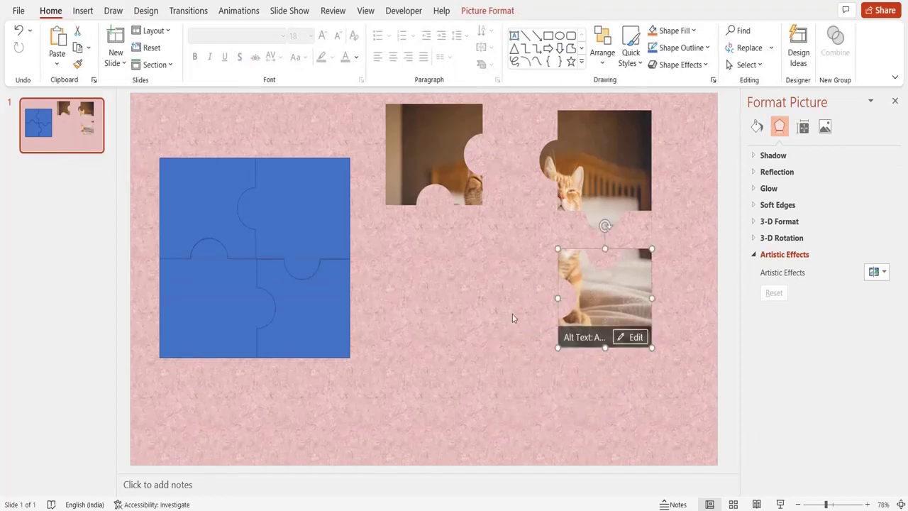
{"action": "left_click", "coordinate": [303, 296]}
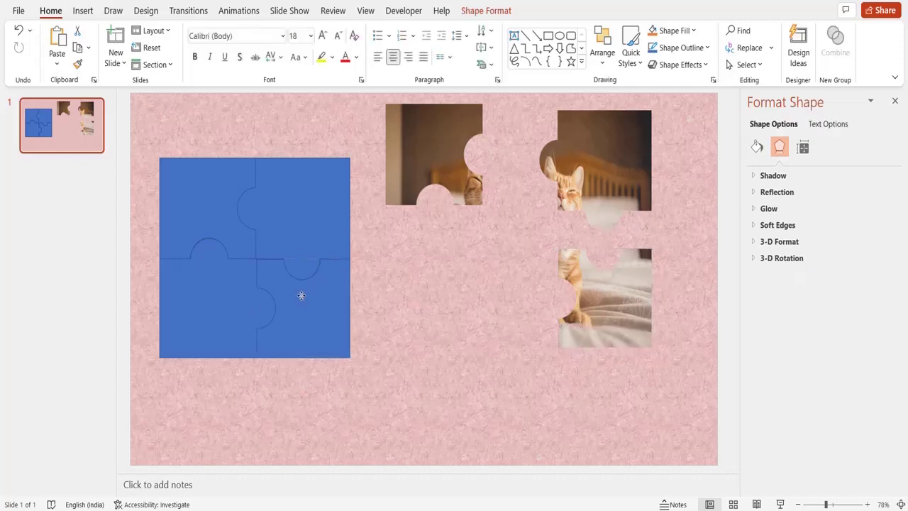
{"action": "left_click", "coordinate": [293, 222], "text": "shift"}
{"action": "left_click", "coordinate": [197, 216], "text": "shift"}
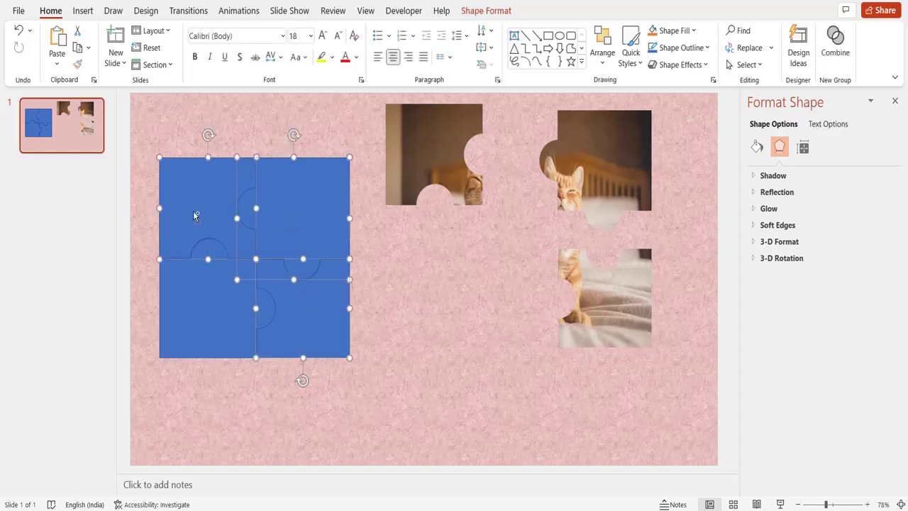
{"action": "key", "text": "Delete"}
Intersect the original cat photo with the remaining bottom-left blue piece.
{"action": "left_click", "coordinate": [192, 212]}
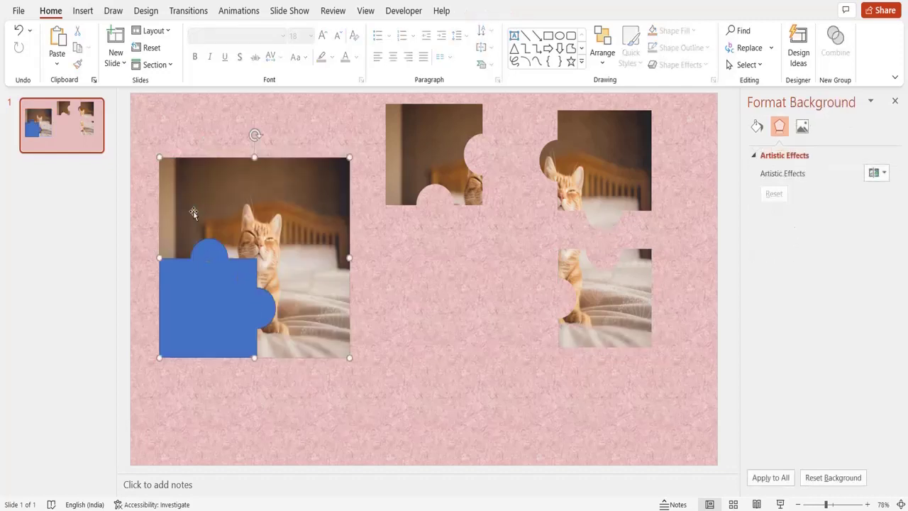
{"action": "left_click", "coordinate": [223, 281], "text": "shift"}
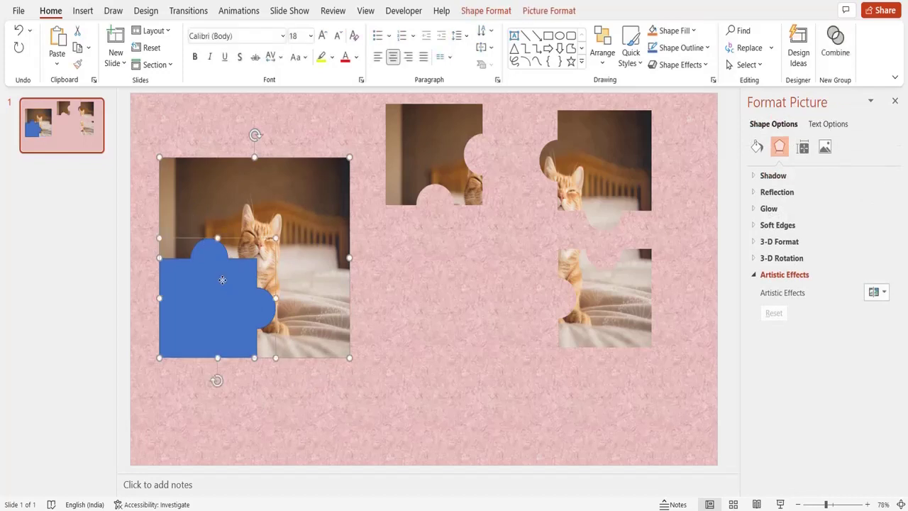
{"action": "left_click", "coordinate": [487, 12]}
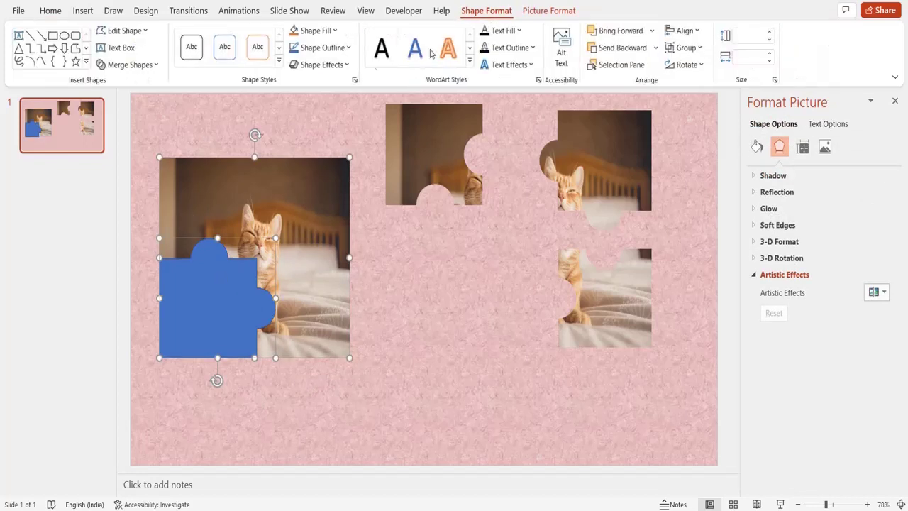
{"action": "left_click", "coordinate": [147, 69]}
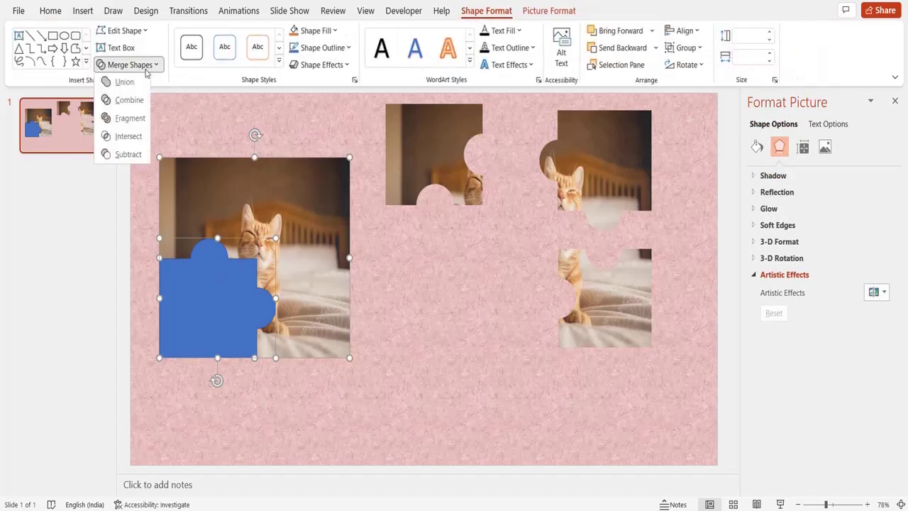
{"action": "left_click", "coordinate": [142, 140]}
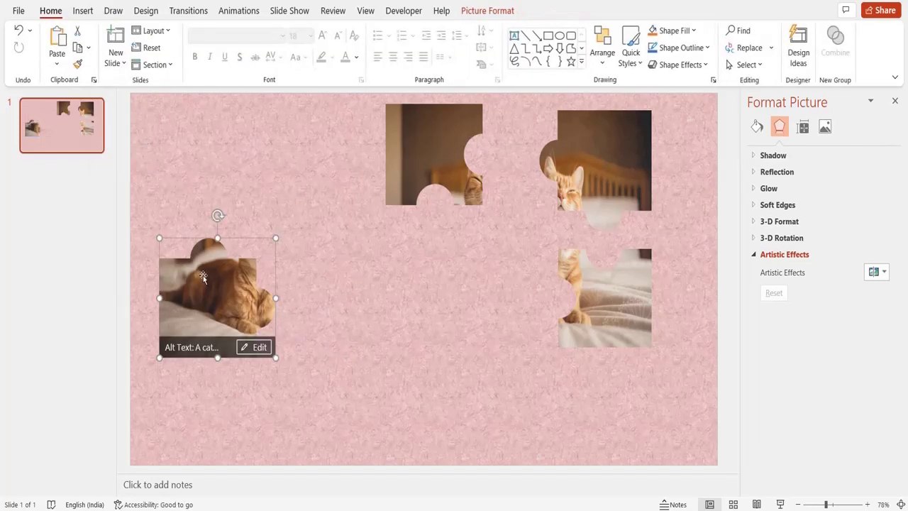
Fit the top-left, top-right, bottom-right and bottom-left cat pieces together at the slide's centre.
{"action": "left_click_drag", "start_coordinate": [203, 277], "coordinate": [271, 159]}
{"action": "left_click", "coordinate": [341, 160]}
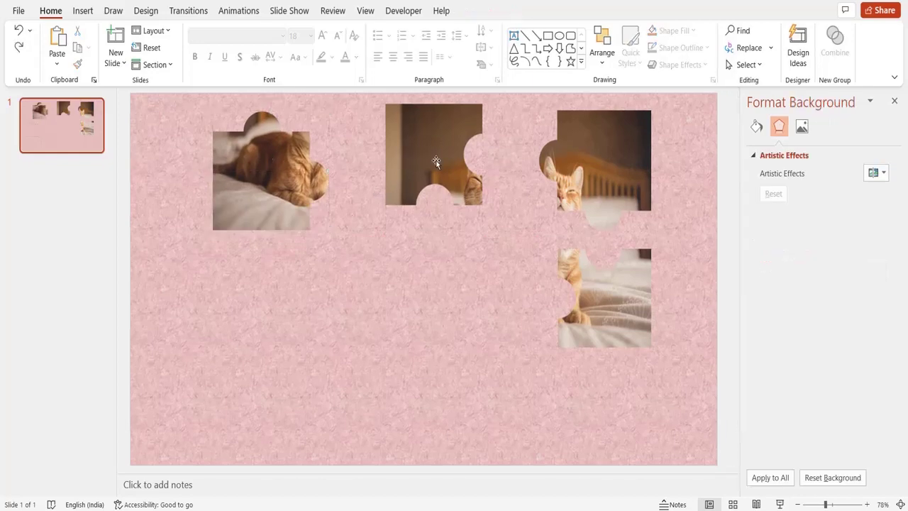
{"action": "left_click_drag", "start_coordinate": [436, 162], "coordinate": [382, 225]}
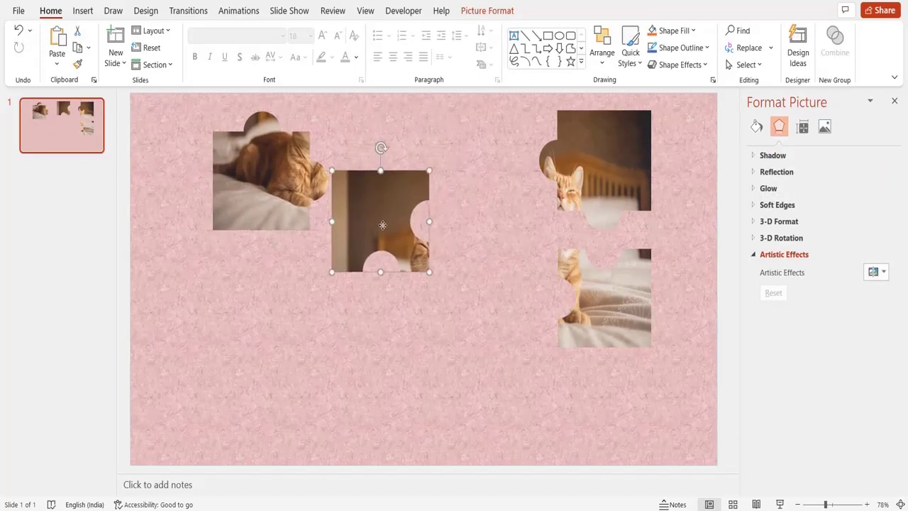
{"action": "left_click_drag", "start_coordinate": [599, 164], "coordinate": [471, 226]}
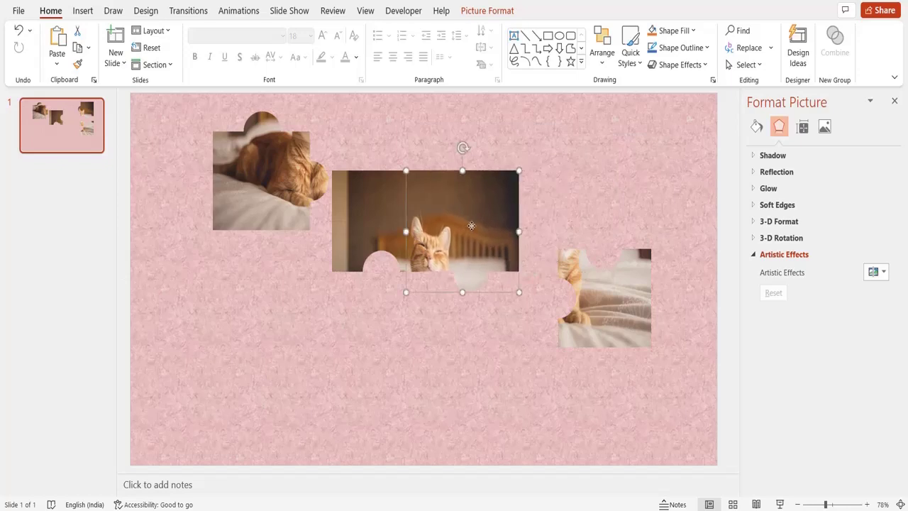
{"action": "mouse_move", "coordinate": [610, 305]}
{"action": "left_mouse_down"}
{"action": "mouse_move", "coordinate": [477, 325]}
{"action": "mouse_move", "coordinate": [477, 308]}
{"action": "left_mouse_up"}
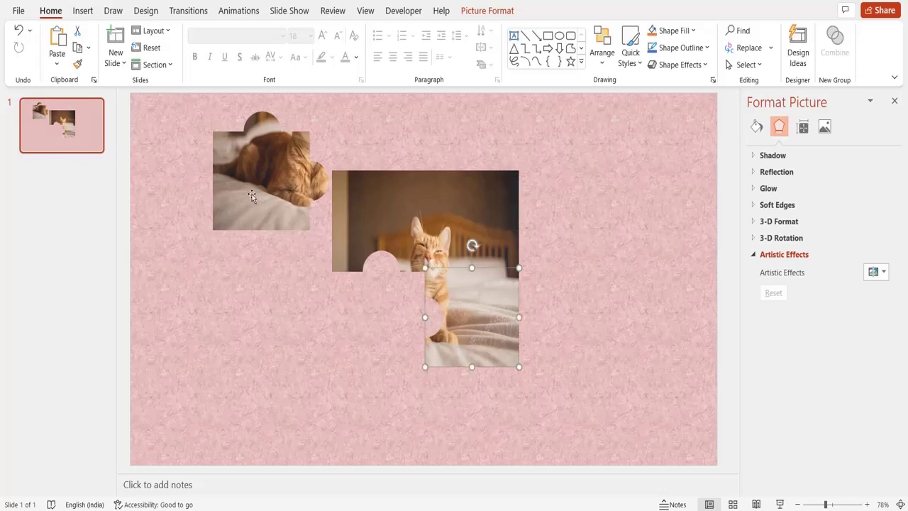
{"action": "mouse_move", "coordinate": [252, 196]}
{"action": "left_mouse_down"}
{"action": "mouse_move", "coordinate": [361, 340]}
{"action": "mouse_move", "coordinate": [371, 330]}
{"action": "left_mouse_up"}
{"action": "left_click", "coordinate": [548, 356]}
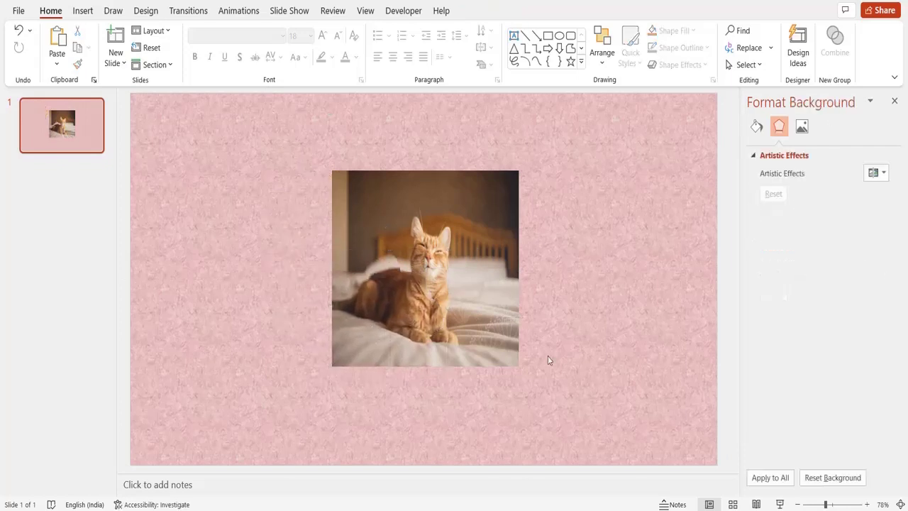